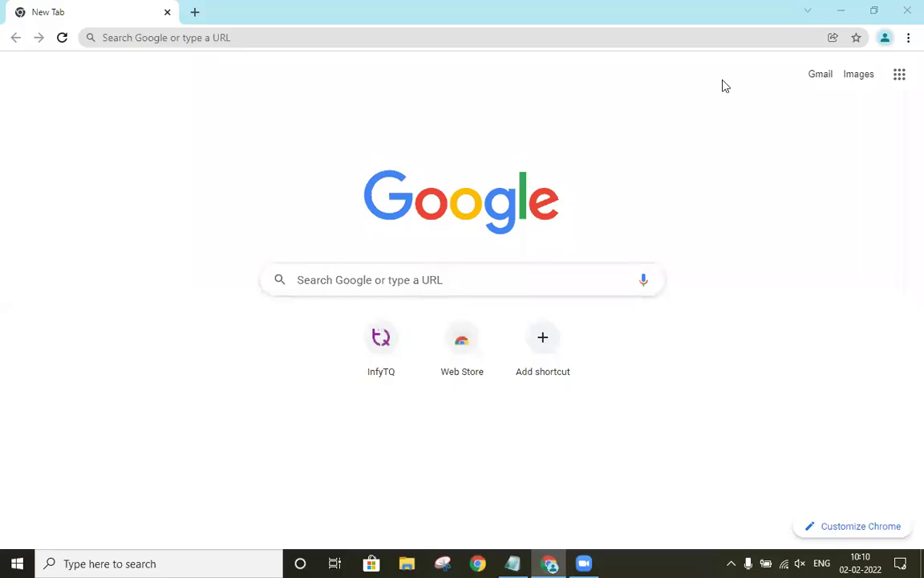
{"action": "left_click", "coordinate": [513, 562]}
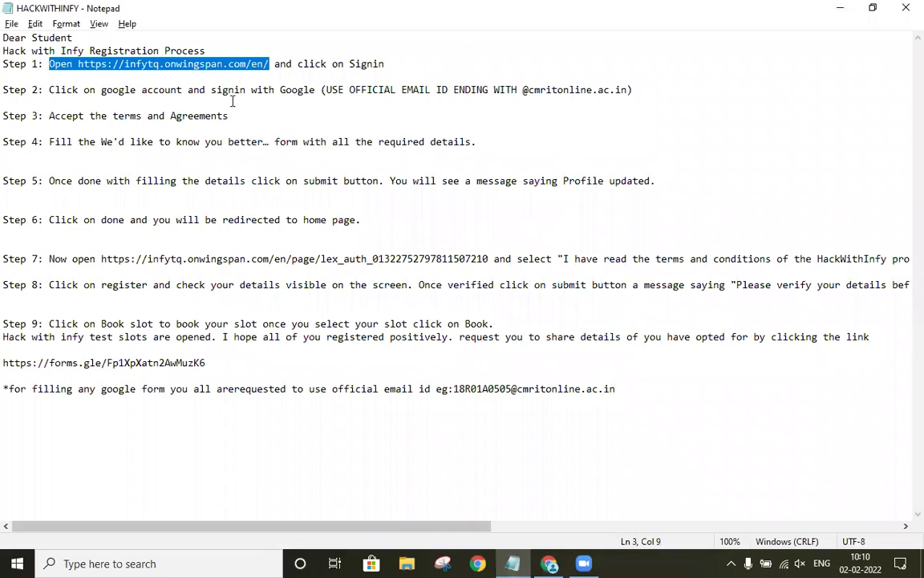
{"action": "left_click", "coordinate": [95, 64]}
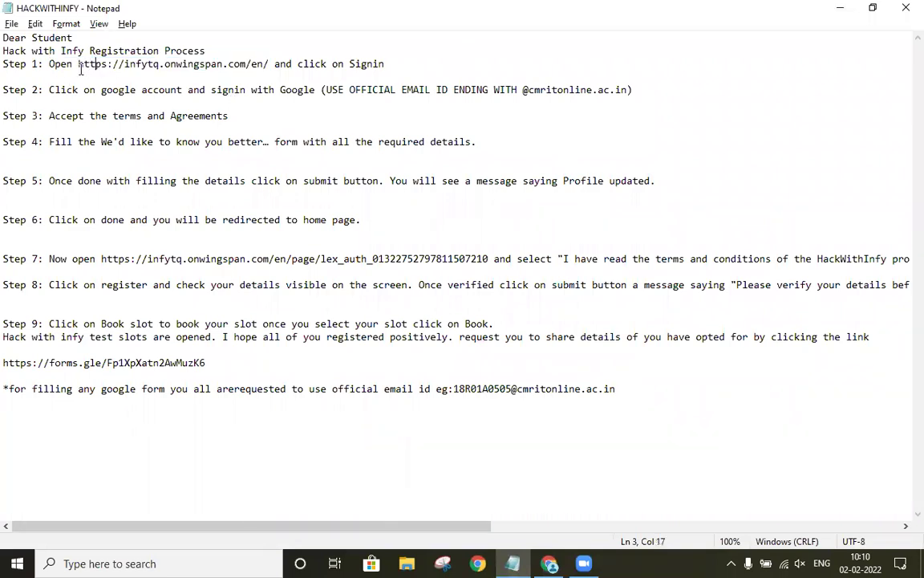
{"action": "left_click_drag", "start_coordinate": [77, 65], "coordinate": [271, 63]}
{"action": "key", "text": "ctrl+c"}
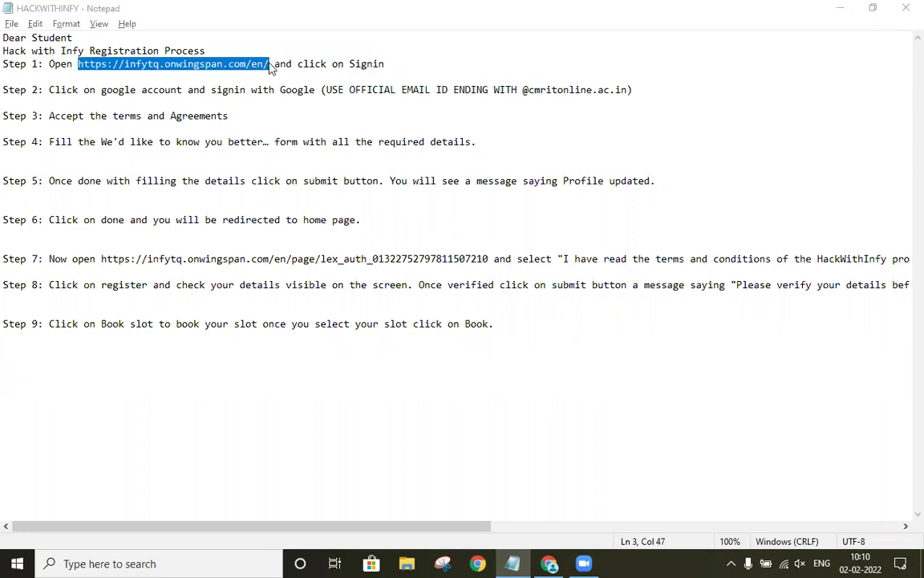
Step: Load the copied InfyTQ address in Chrome and go to its login page
{"action": "left_click", "coordinate": [551, 561]}
{"action": "key", "text": "ctrl+v"}
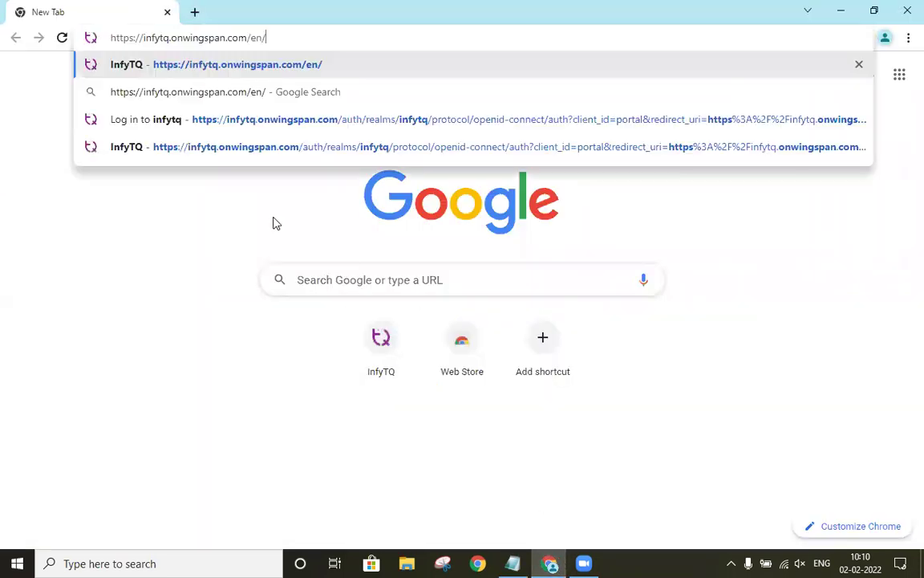
{"action": "key", "text": "Return"}
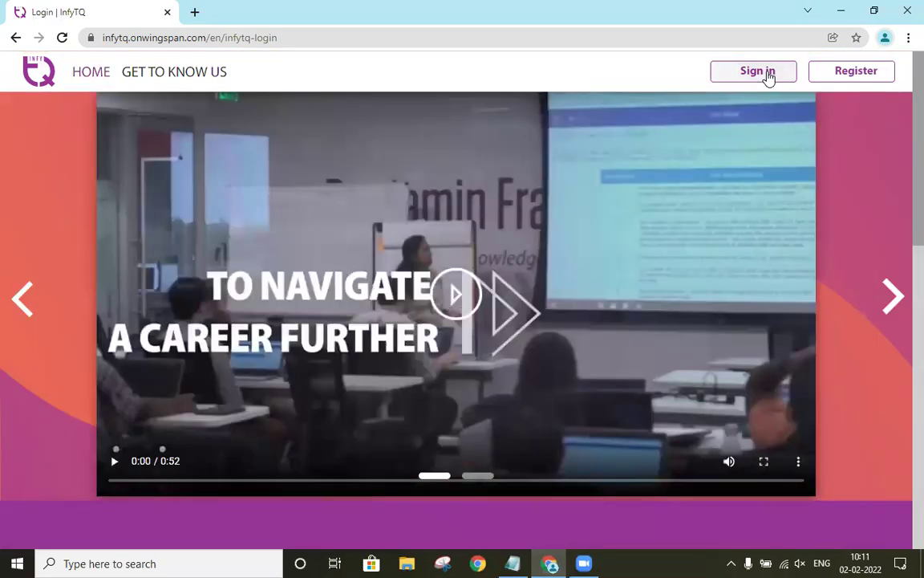
{"action": "left_click", "coordinate": [768, 76]}
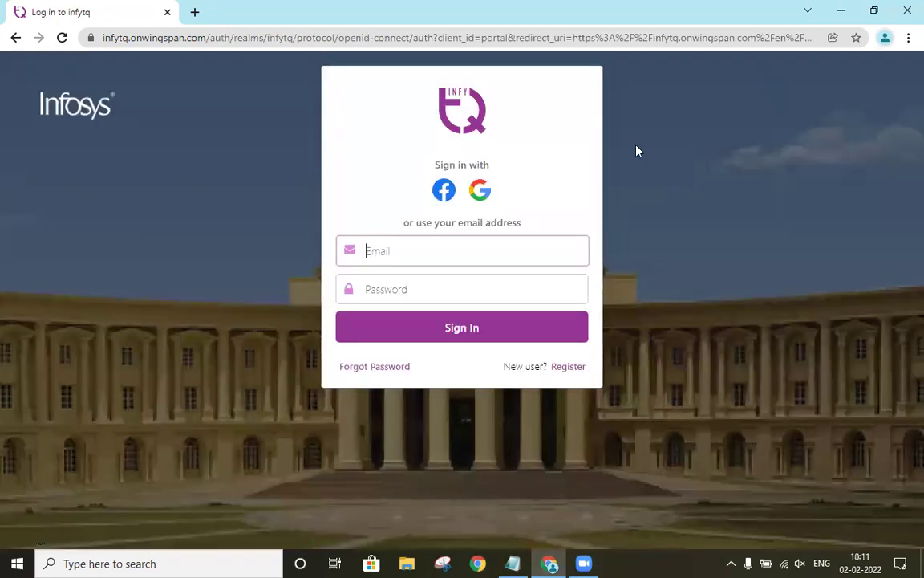
Step: Sign in with Google using the college account's email address and password
{"action": "left_click", "coordinate": [481, 192]}
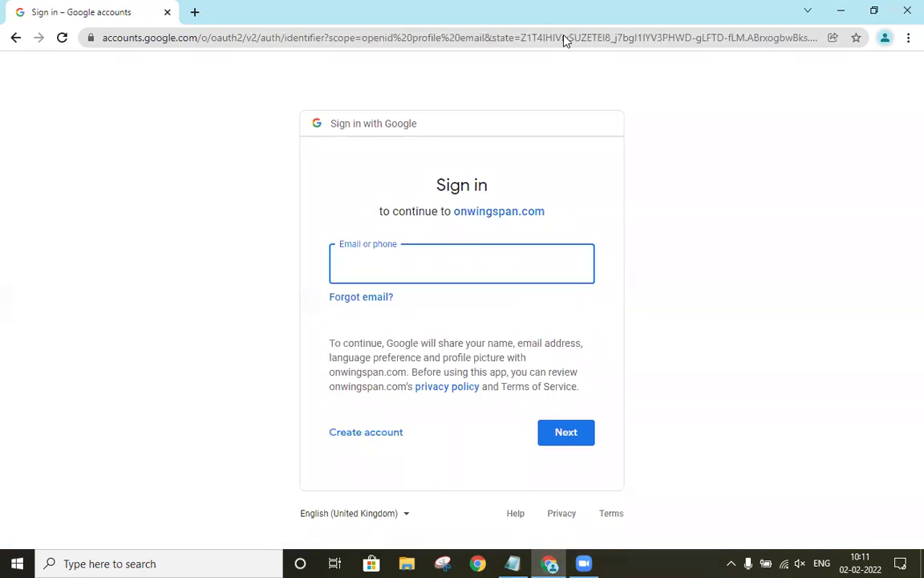
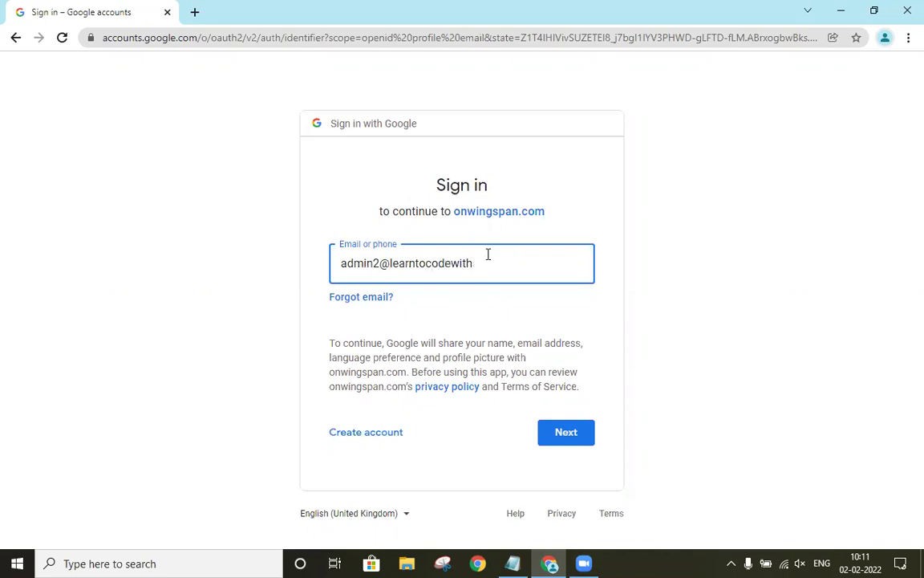
{"action": "key", "text": "Return"}
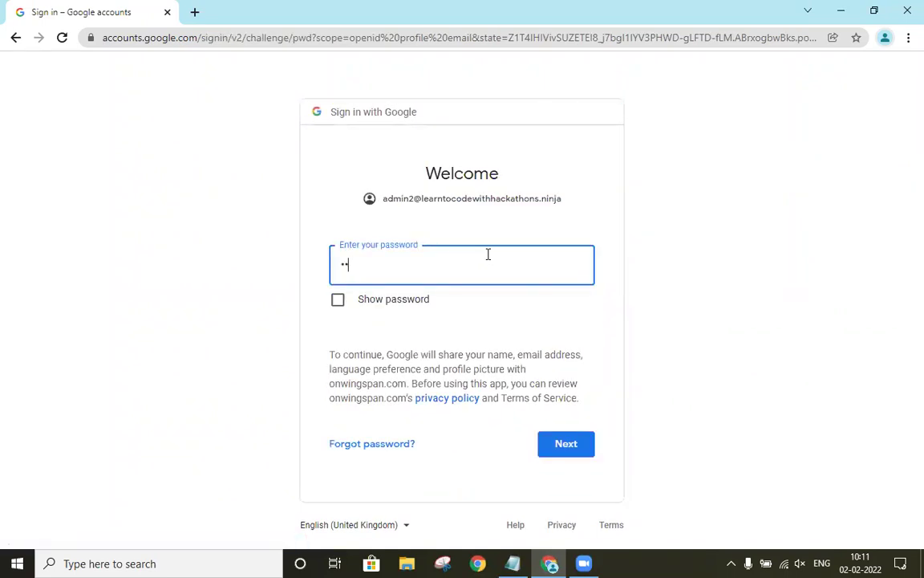
{"action": "type", "text": "••••••"}
{"action": "key", "text": "Return"}
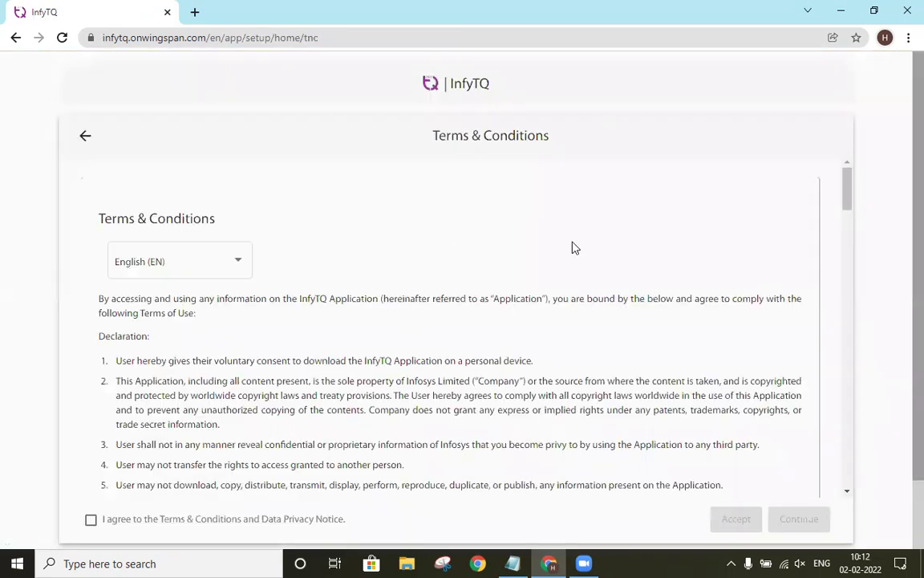
Step: Read through the Terms & Conditions, tick 'I agree' and accept them
{"action": "scroll", "coordinate": [544, 288], "scroll_direction": "down", "scroll_amount": 2}
{"action": "scroll", "coordinate": [544, 289], "scroll_direction": "down", "scroll_amount": 15}
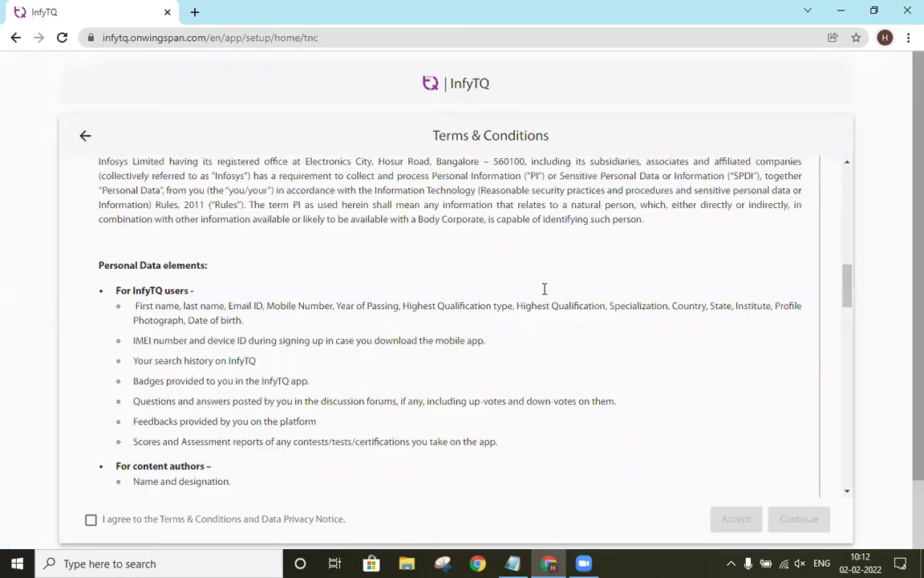
{"action": "scroll", "coordinate": [461, 273], "scroll_direction": "down", "scroll_amount": 10}
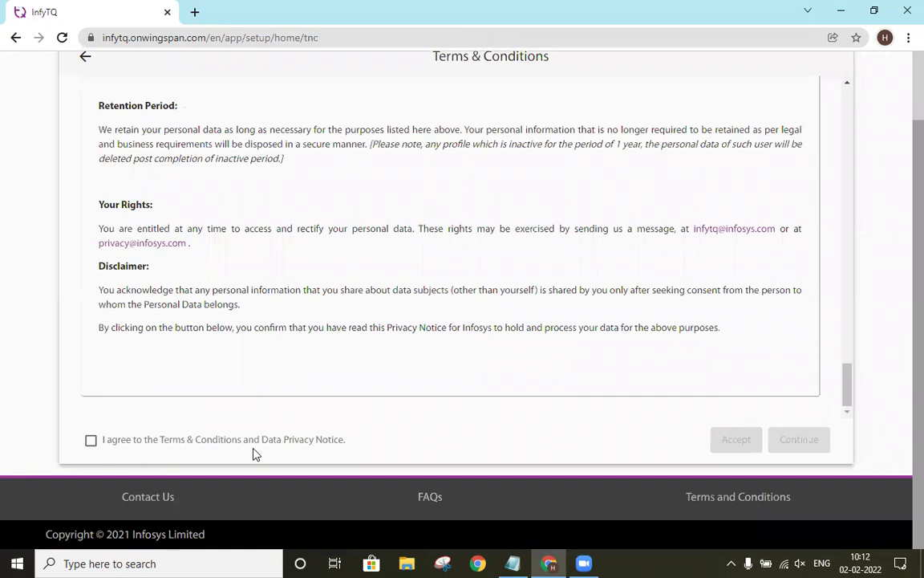
{"action": "left_click", "coordinate": [90, 442]}
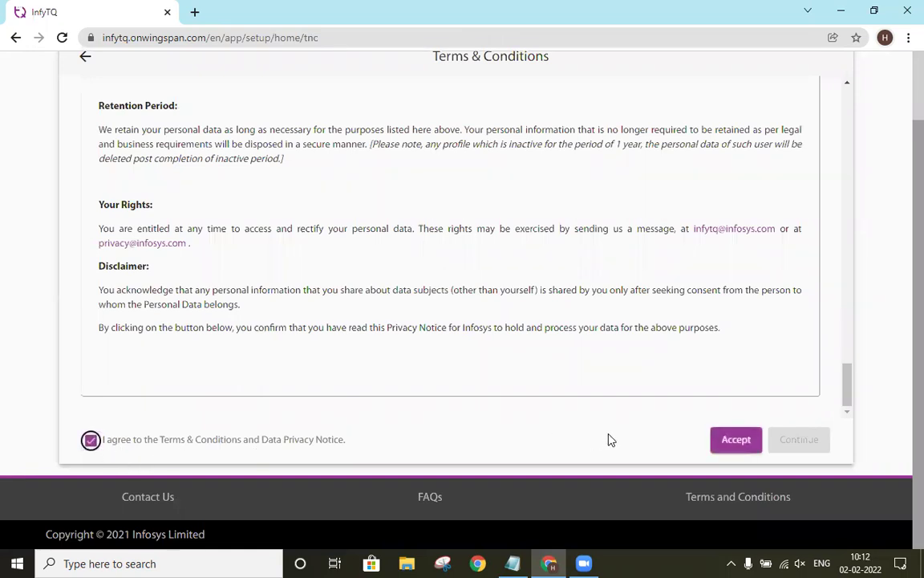
{"action": "left_click", "coordinate": [742, 452]}
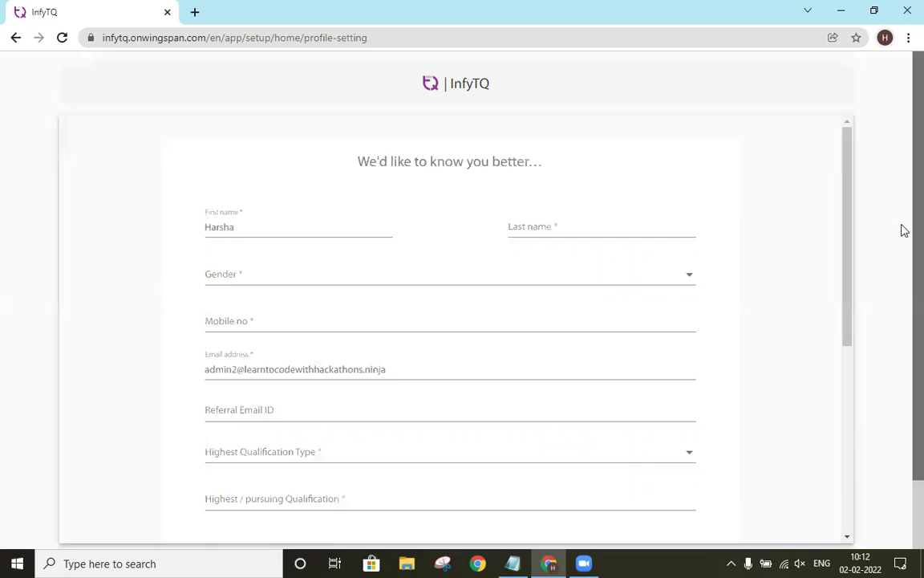
Step: Enter the last name, choose Male as gender and enter the mobile number
{"action": "scroll", "coordinate": [901, 233], "scroll_direction": "down", "scroll_amount": 1}
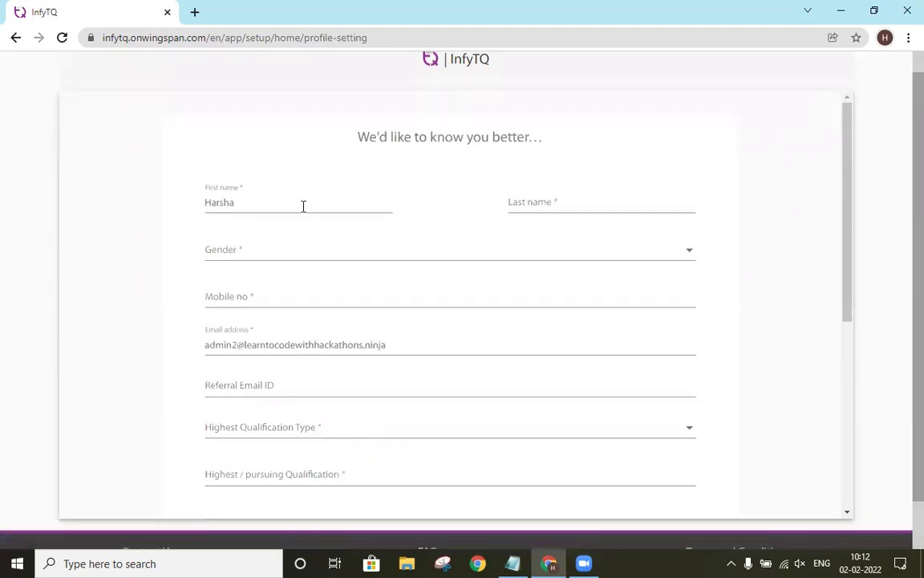
{"action": "left_click", "coordinate": [309, 205]}
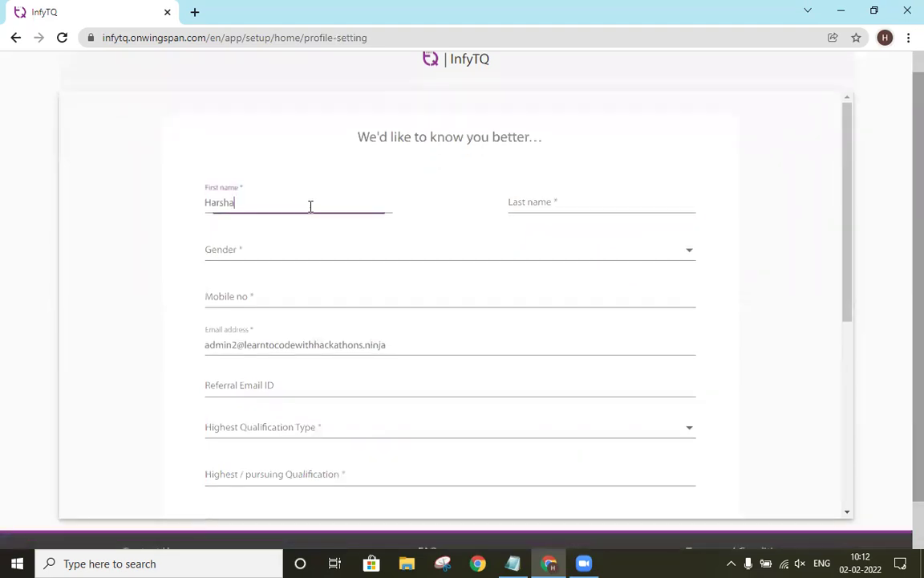
{"action": "left_click", "coordinate": [530, 202]}
{"action": "type", "text": "Vardhan"}
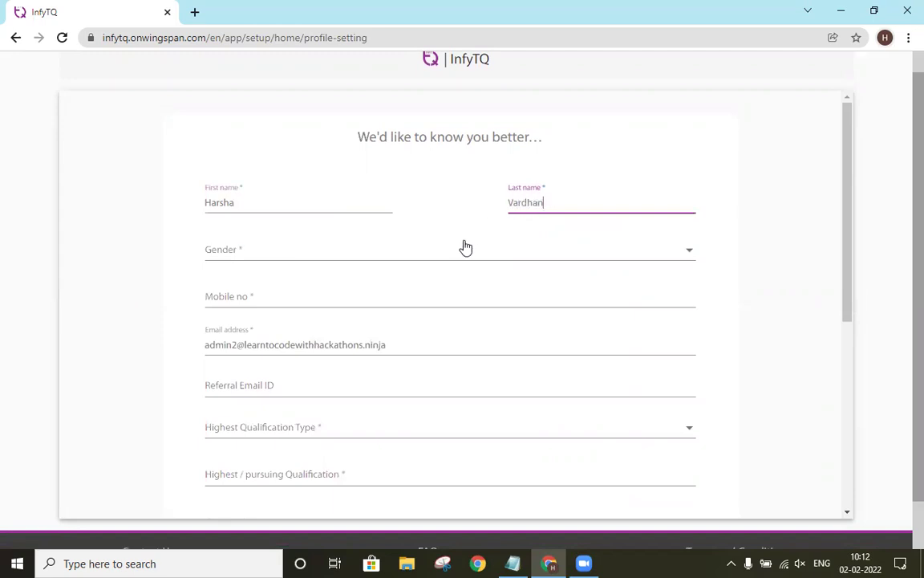
{"action": "left_click", "coordinate": [465, 248]}
{"action": "left_click", "coordinate": [401, 255]}
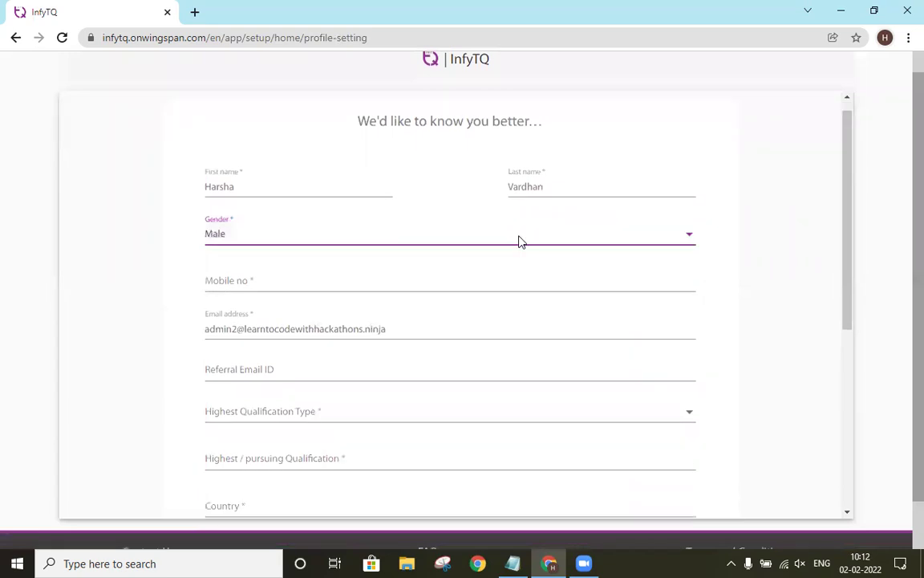
{"action": "scroll", "coordinate": [486, 231], "scroll_direction": "down", "scroll_amount": 1}
{"action": "left_click", "coordinate": [487, 231]}
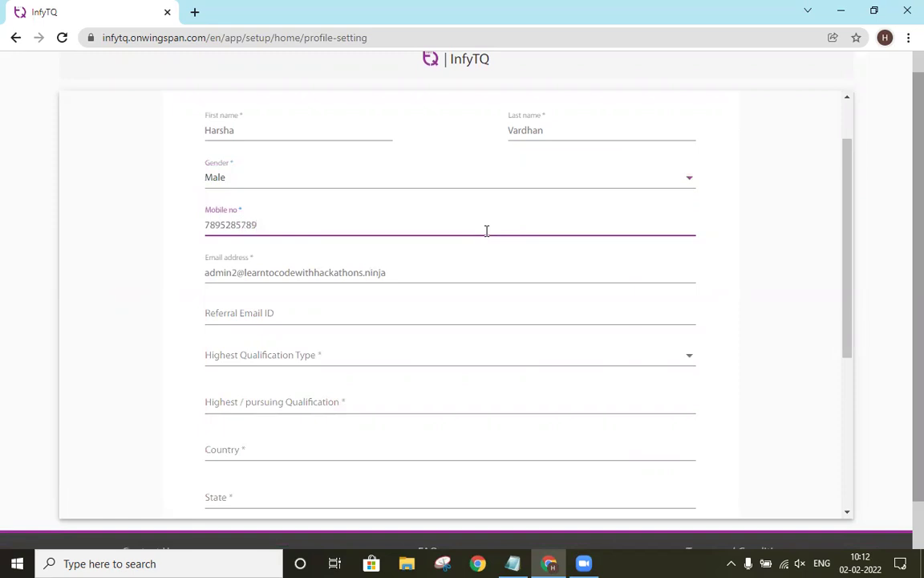
{"action": "scroll", "coordinate": [393, 200], "scroll_direction": "down", "scroll_amount": 1}
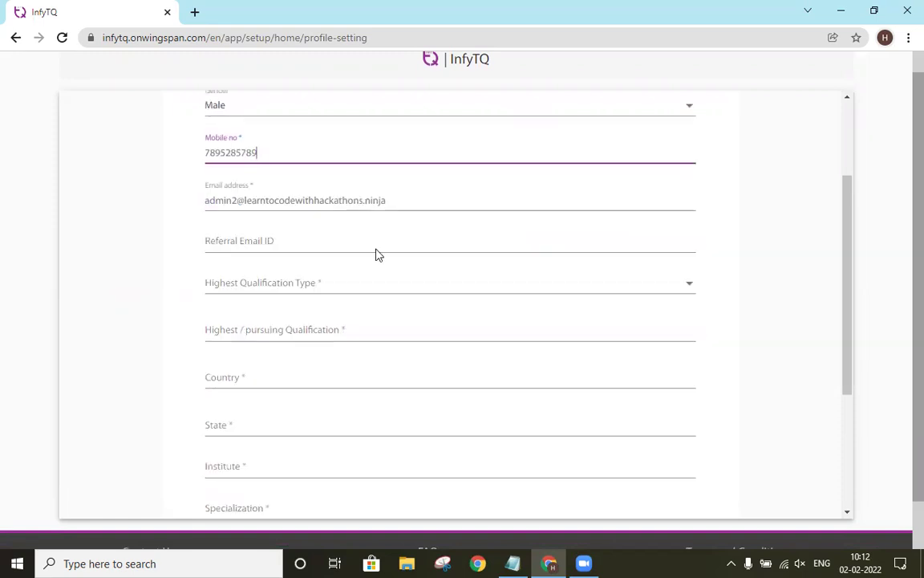
Step: Set qualification type to Graduation/Bachelor/Equivalent and qualification to Bachelor Of Technology
{"action": "left_click", "coordinate": [318, 291]}
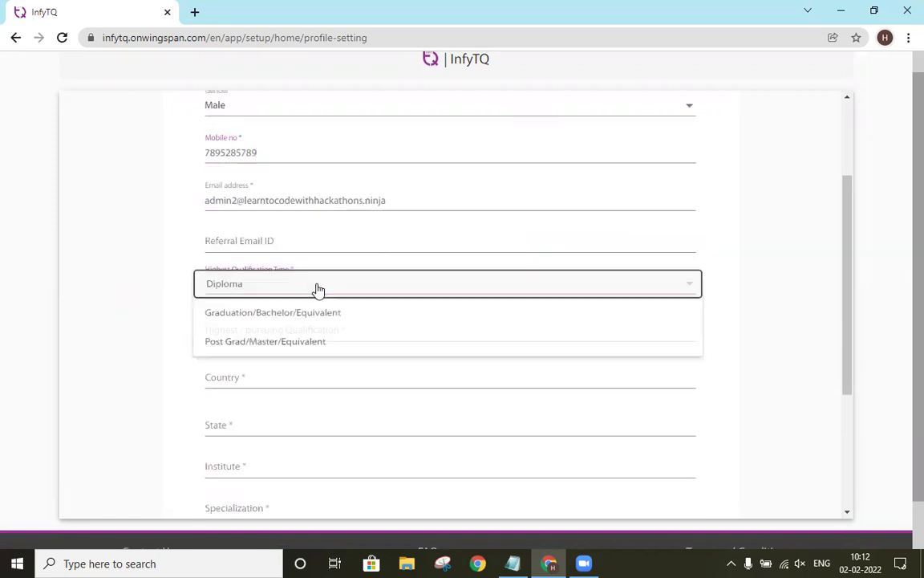
{"action": "left_click", "coordinate": [291, 316]}
{"action": "scroll", "coordinate": [287, 305], "scroll_direction": "down", "scroll_amount": 1}
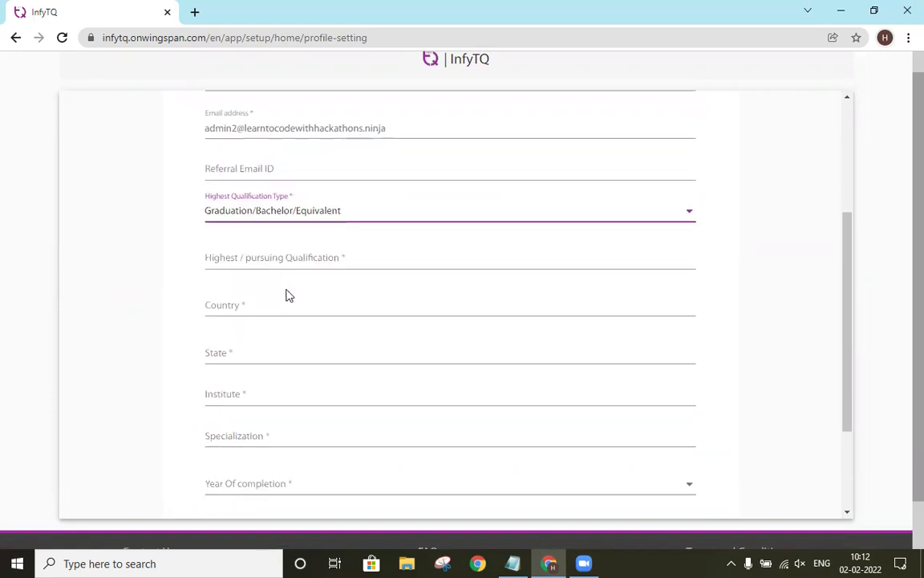
{"action": "left_click", "coordinate": [305, 255]}
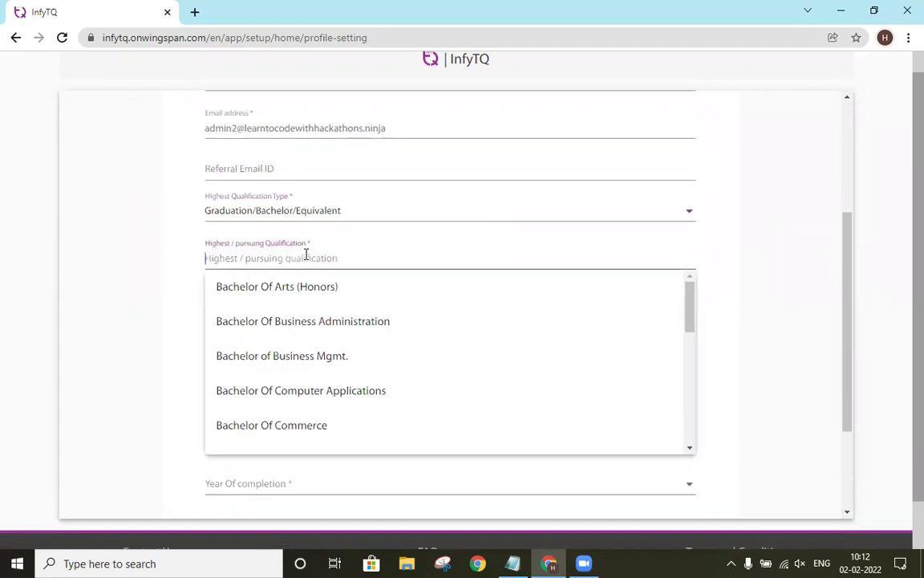
{"action": "type", "text": "Bachelor of"}
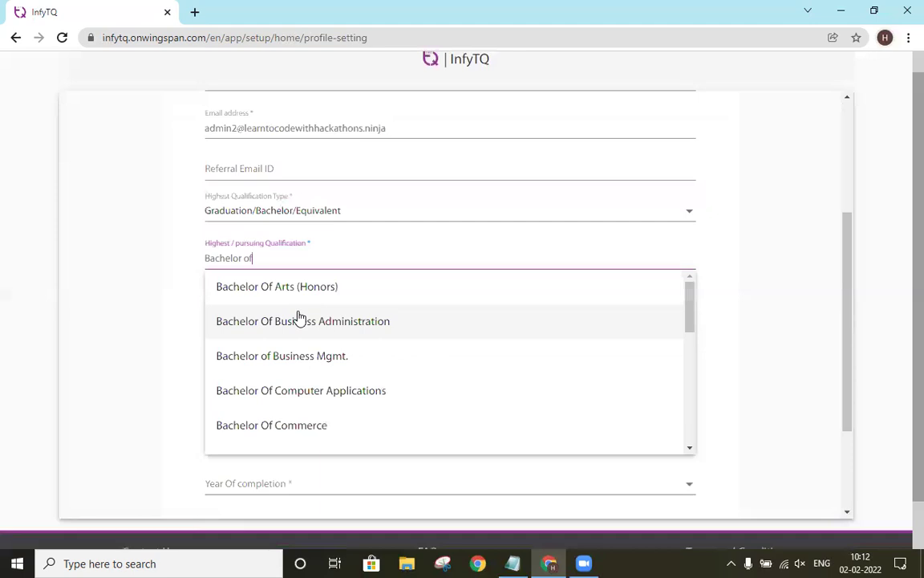
{"action": "scroll", "coordinate": [297, 318], "scroll_direction": "down", "scroll_amount": 5}
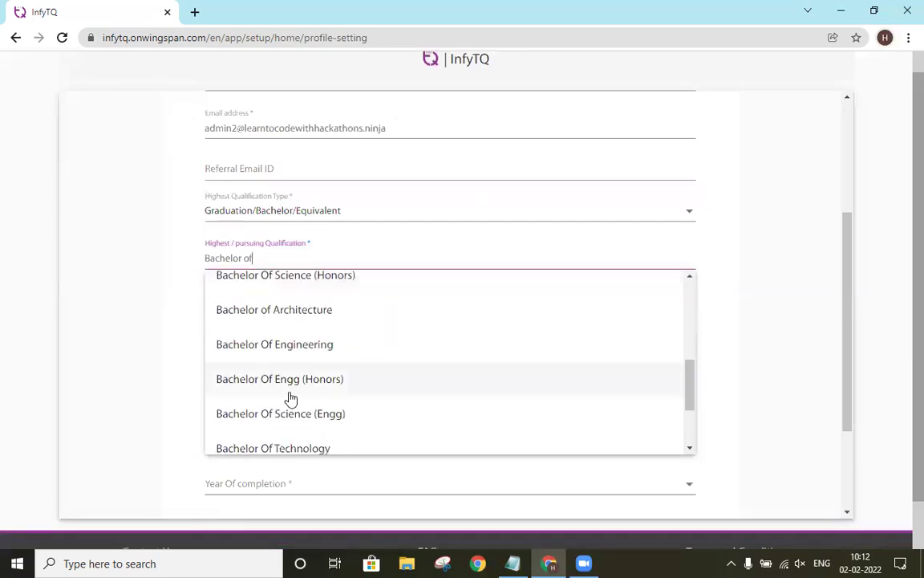
{"action": "scroll", "coordinate": [291, 399], "scroll_direction": "down", "scroll_amount": 3}
{"action": "left_click", "coordinate": [473, 329]}
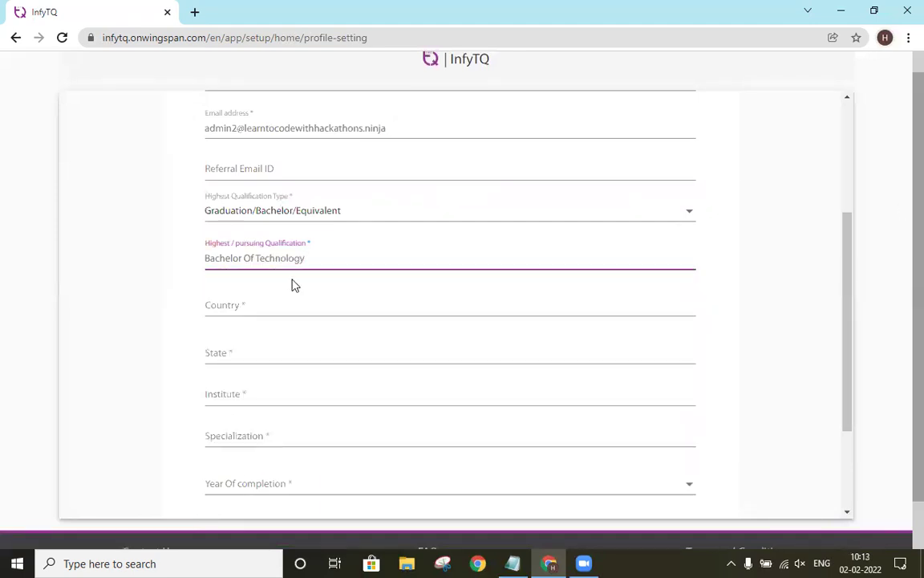
Step: Set the country to India and the state to Telangana
{"action": "left_click", "coordinate": [280, 303]}
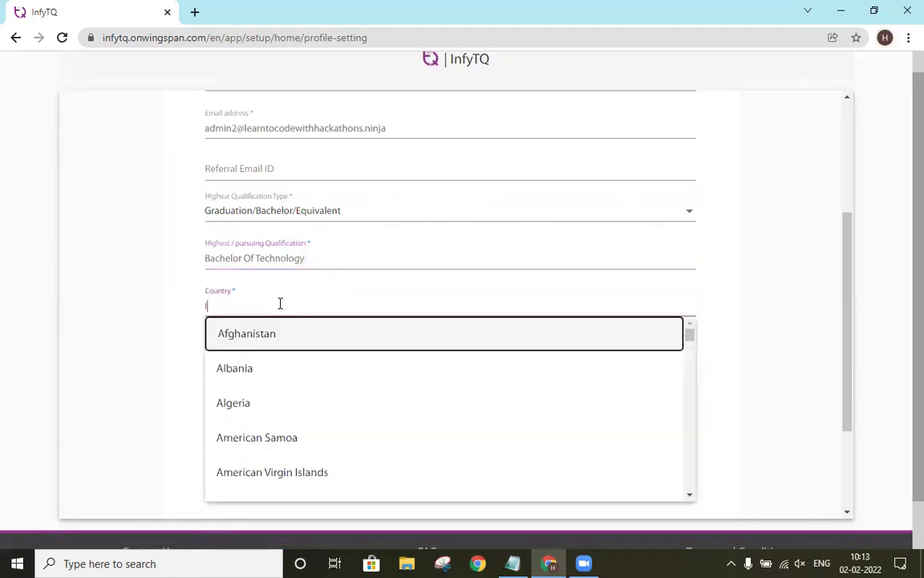
{"action": "type", "text": "Ind"}
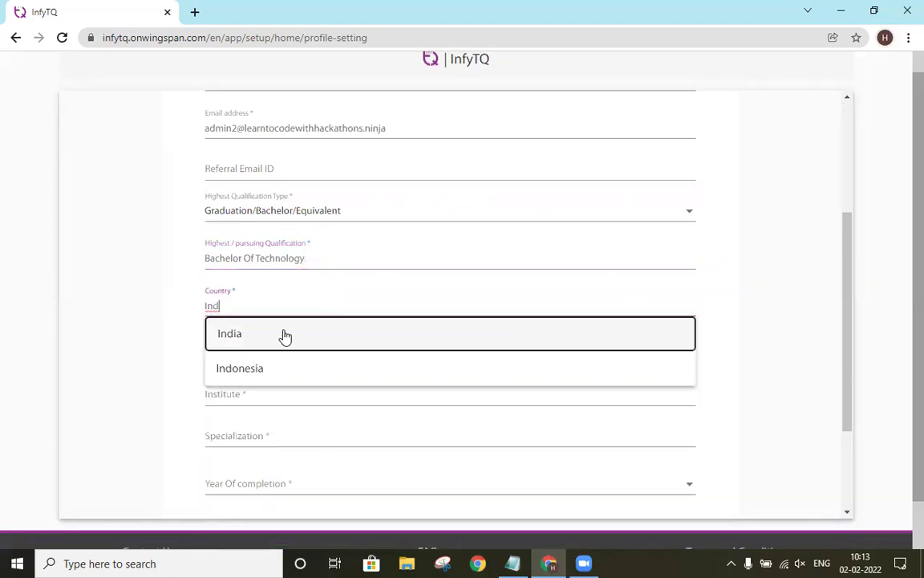
{"action": "left_click", "coordinate": [284, 335]}
{"action": "left_click", "coordinate": [292, 291]}
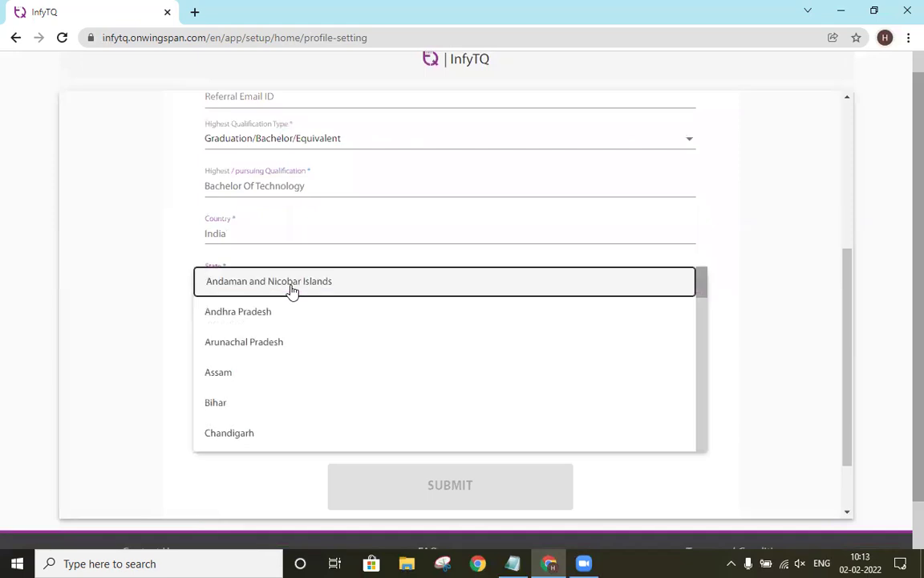
{"action": "key", "text": "t"}
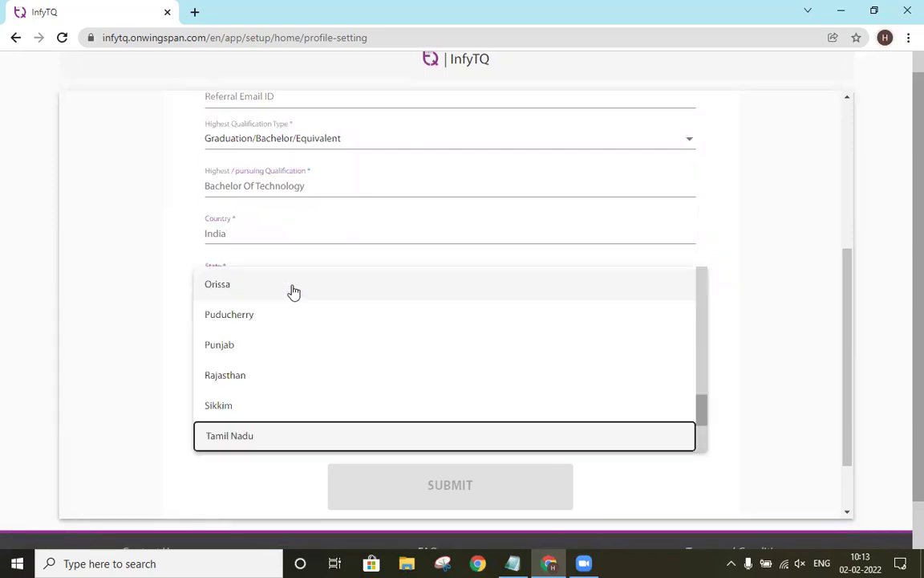
{"action": "scroll", "coordinate": [281, 321], "scroll_direction": "down", "scroll_amount": 2}
{"action": "left_click", "coordinate": [260, 397]}
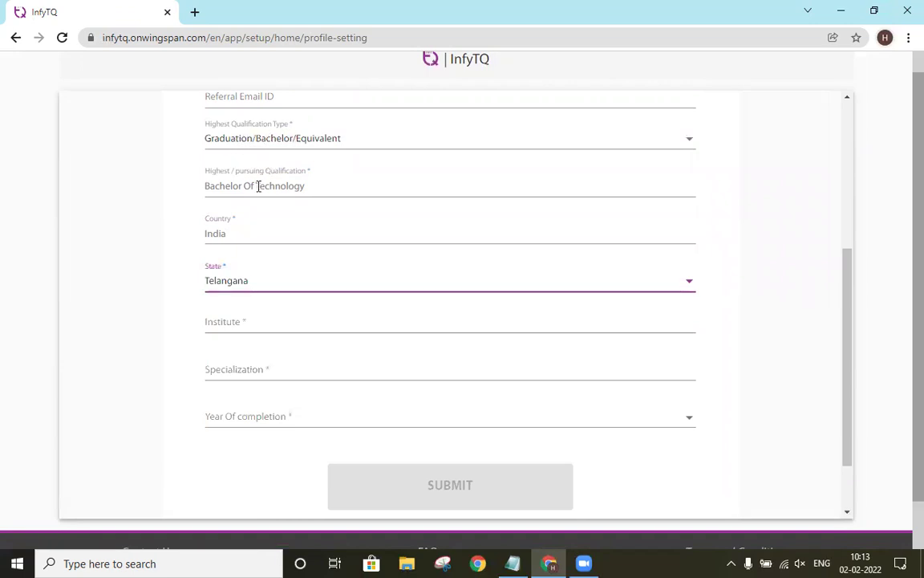
Step: Choose CMR Institute of Technology (CMRIT), Hyderabad as the institute
{"action": "scroll", "coordinate": [238, 239], "scroll_direction": "down", "scroll_amount": 1}
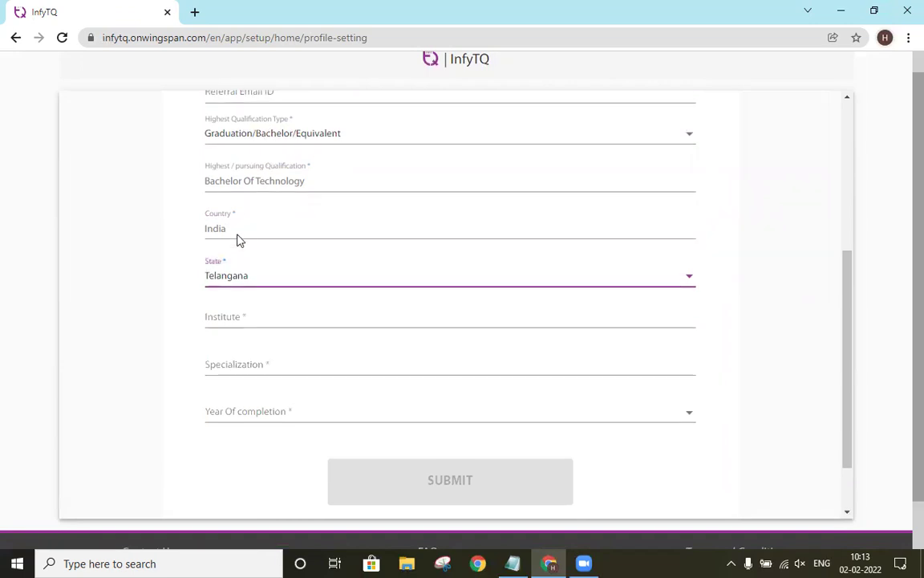
{"action": "left_click", "coordinate": [244, 249]}
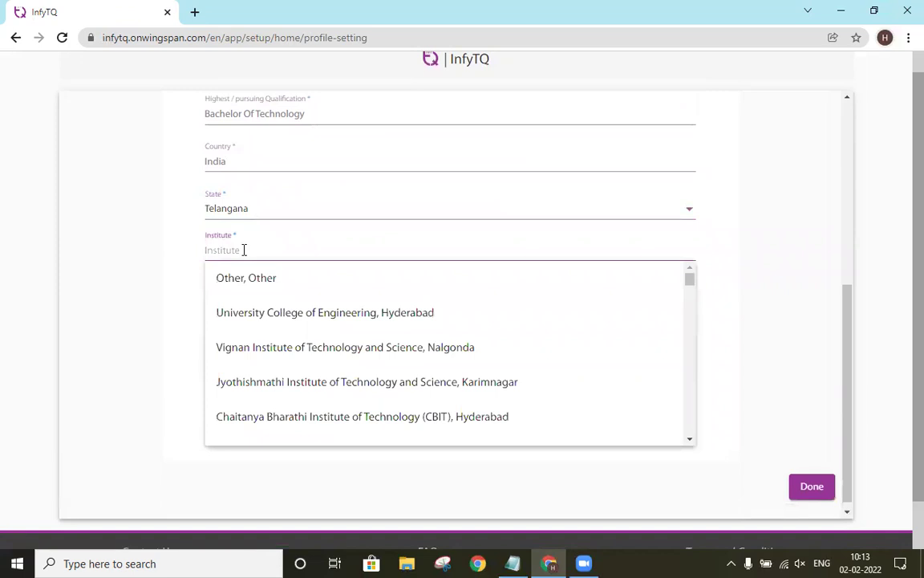
{"action": "type", "text": "CMR"}
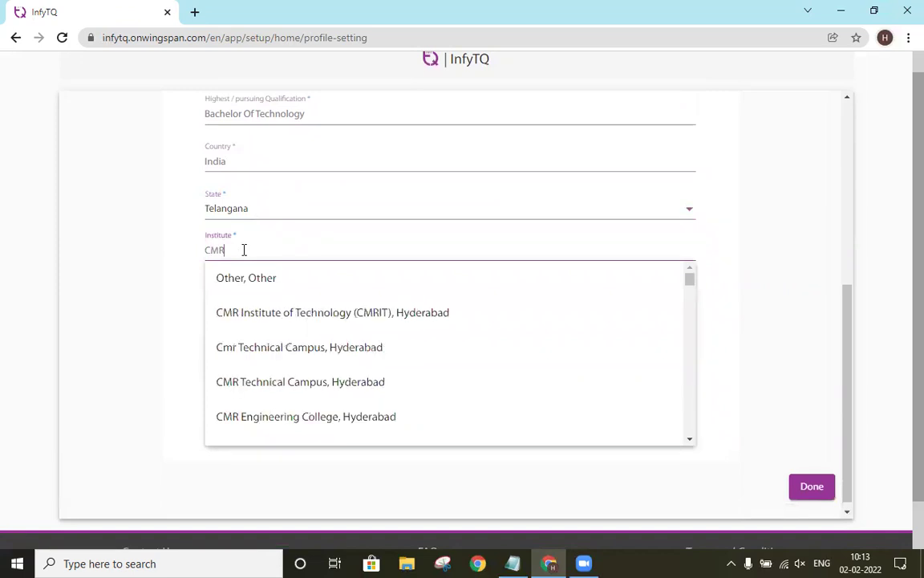
{"action": "left_click", "coordinate": [231, 321]}
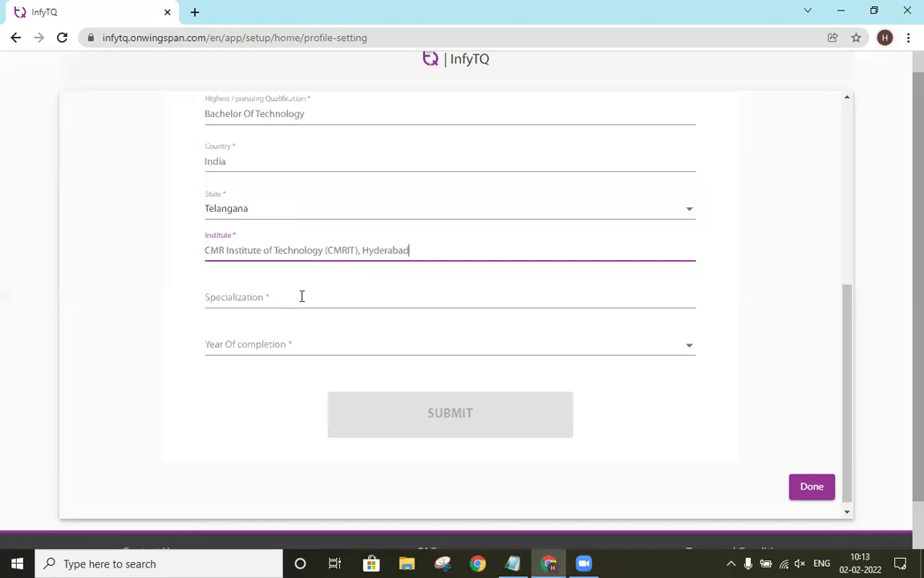
Step: Set the specialization to Computer Science Engineering
{"action": "left_click", "coordinate": [313, 301]}
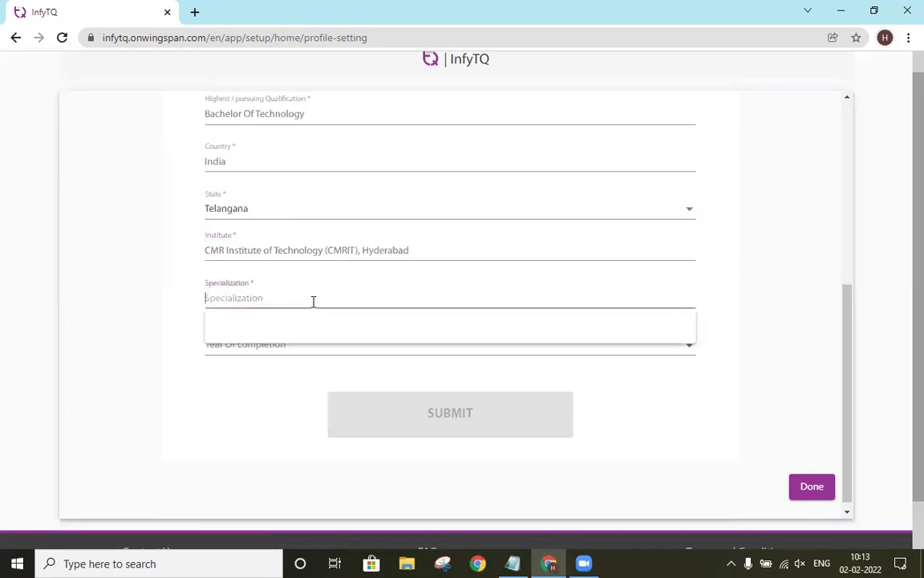
{"action": "type", "text": "Computer and "}
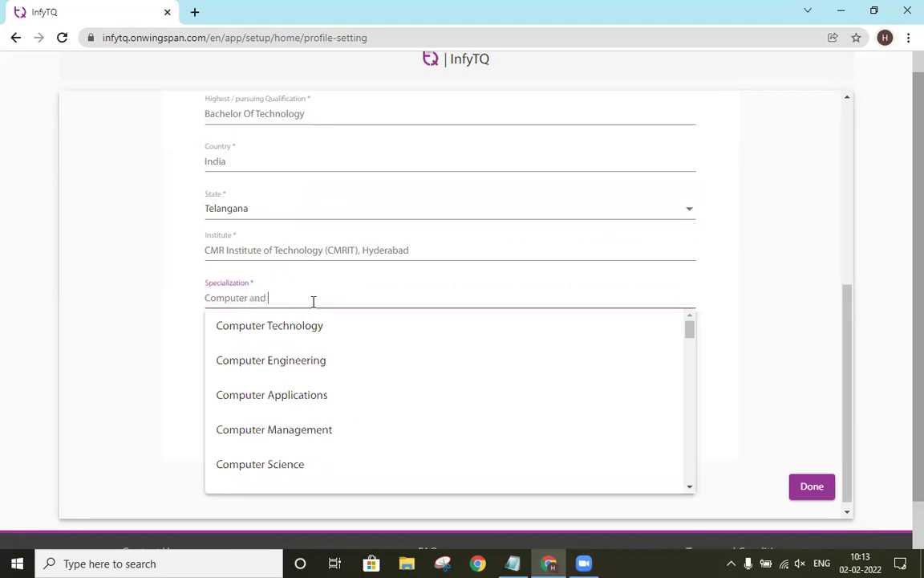
{"action": "type", "text": "Sc"}
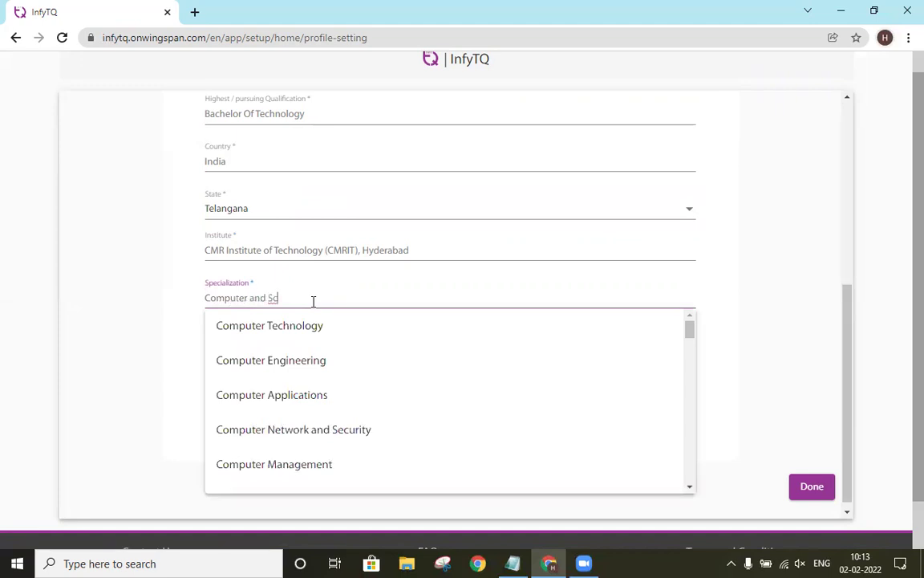
{"action": "scroll", "coordinate": [321, 377], "scroll_direction": "down", "scroll_amount": 2}
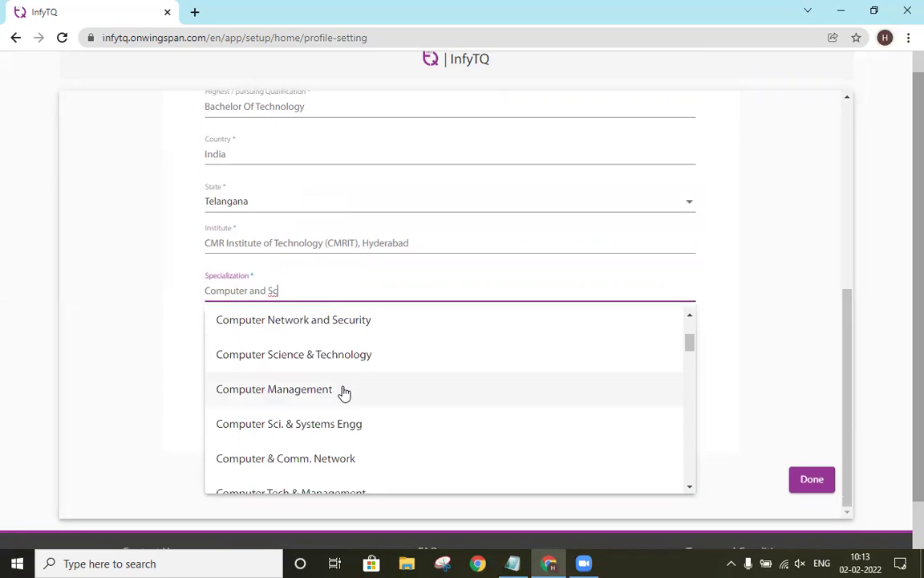
{"action": "scroll", "coordinate": [345, 393], "scroll_direction": "down", "scroll_amount": 1}
{"action": "scroll", "coordinate": [493, 433], "scroll_direction": "down", "scroll_amount": 1}
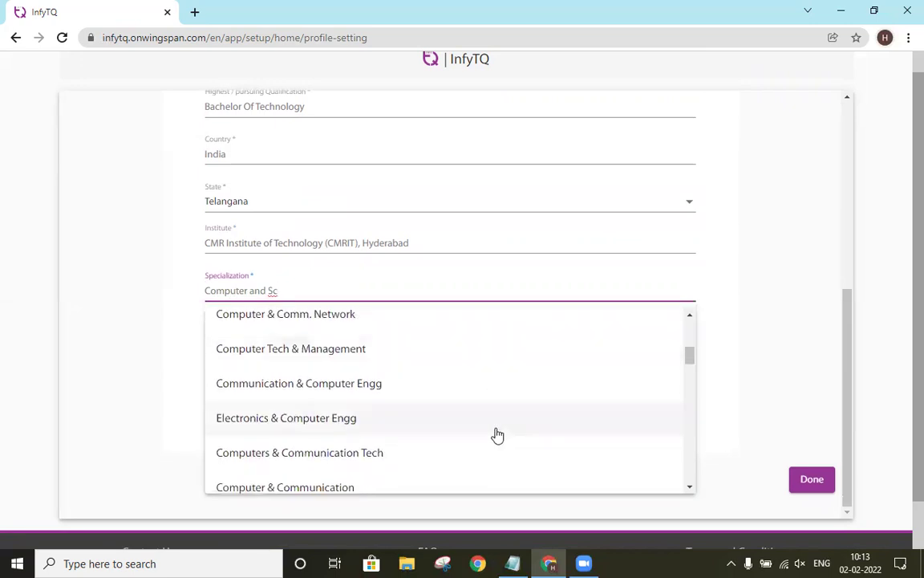
{"action": "scroll", "coordinate": [481, 425], "scroll_direction": "down", "scroll_amount": 1}
{"action": "scroll", "coordinate": [433, 419], "scroll_direction": "down", "scroll_amount": 1}
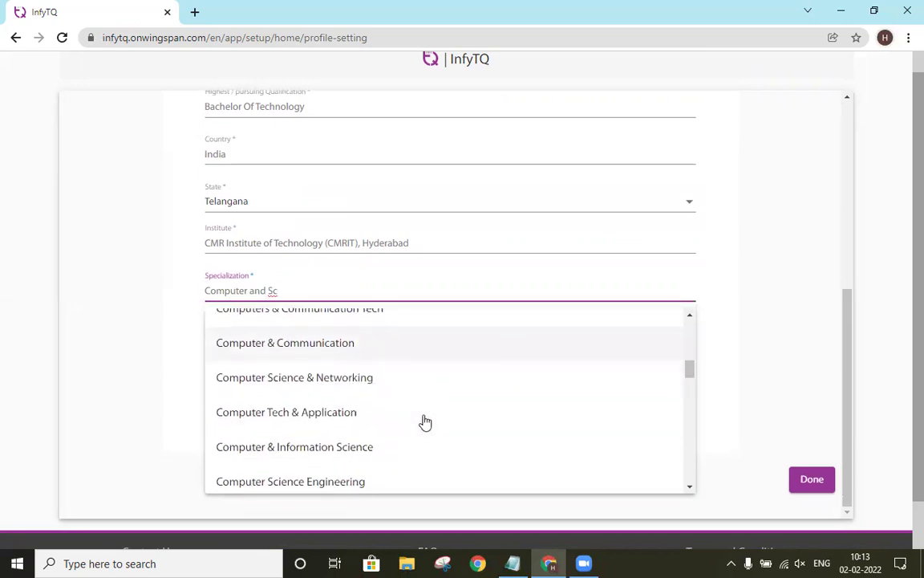
{"action": "scroll", "coordinate": [377, 413], "scroll_direction": "down", "scroll_amount": 1}
{"action": "scroll", "coordinate": [371, 405], "scroll_direction": "down", "scroll_amount": 1}
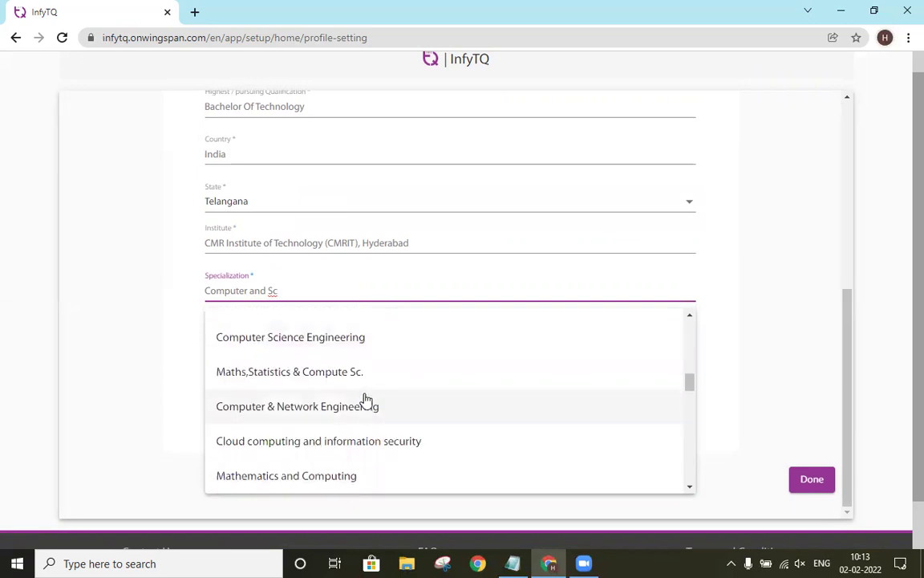
{"action": "scroll", "coordinate": [358, 400], "scroll_direction": "up", "scroll_amount": 1}
{"action": "left_click", "coordinate": [354, 408]}
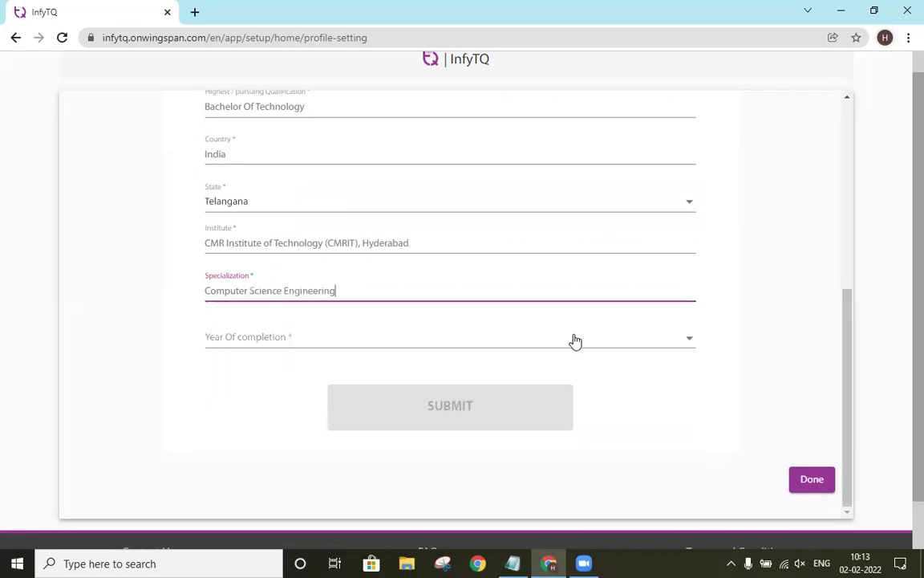
Step: Set the completion year to 2024 and submit the profile to reach the home page
{"action": "left_click", "coordinate": [425, 340]}
{"action": "scroll", "coordinate": [361, 401], "scroll_direction": "down", "scroll_amount": 1}
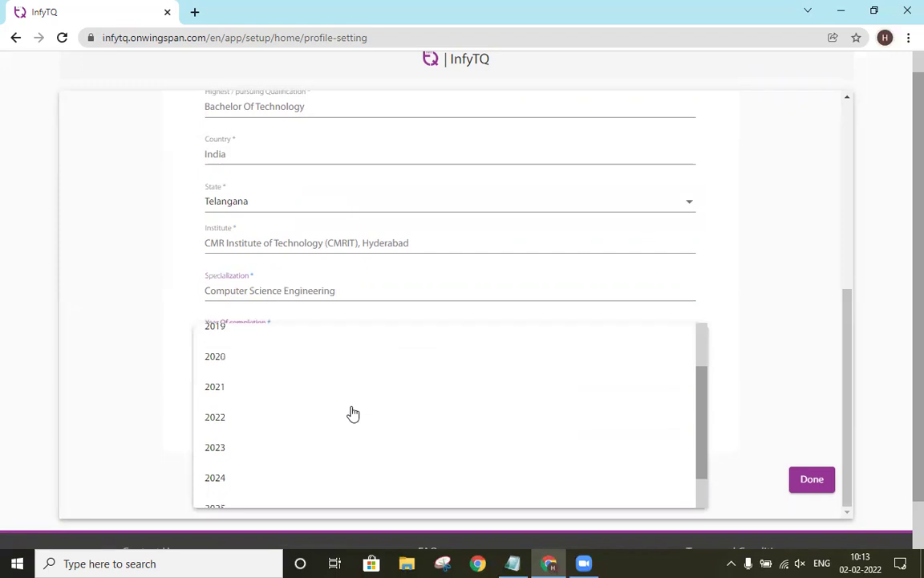
{"action": "scroll", "coordinate": [313, 445], "scroll_direction": "down", "scroll_amount": 1}
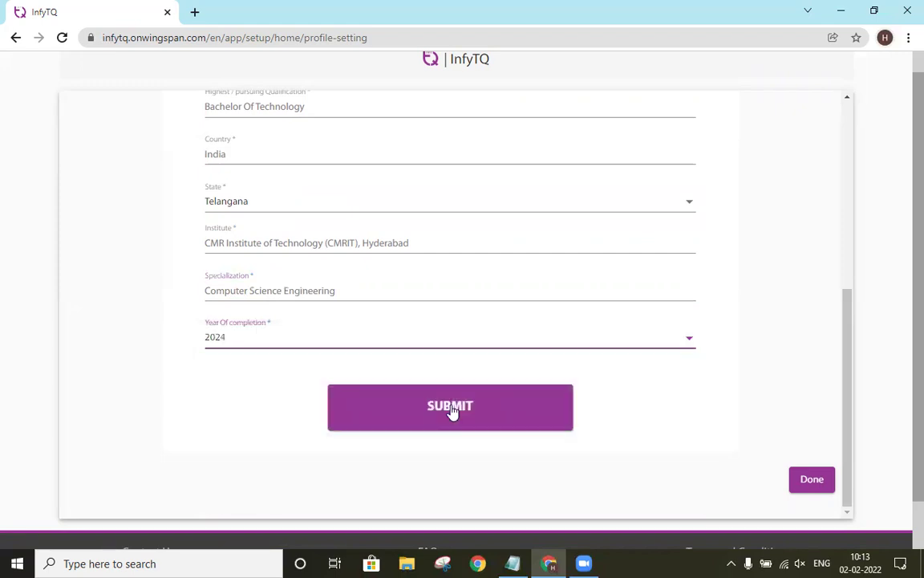
{"action": "scroll", "coordinate": [512, 219], "scroll_direction": "up", "scroll_amount": 2}
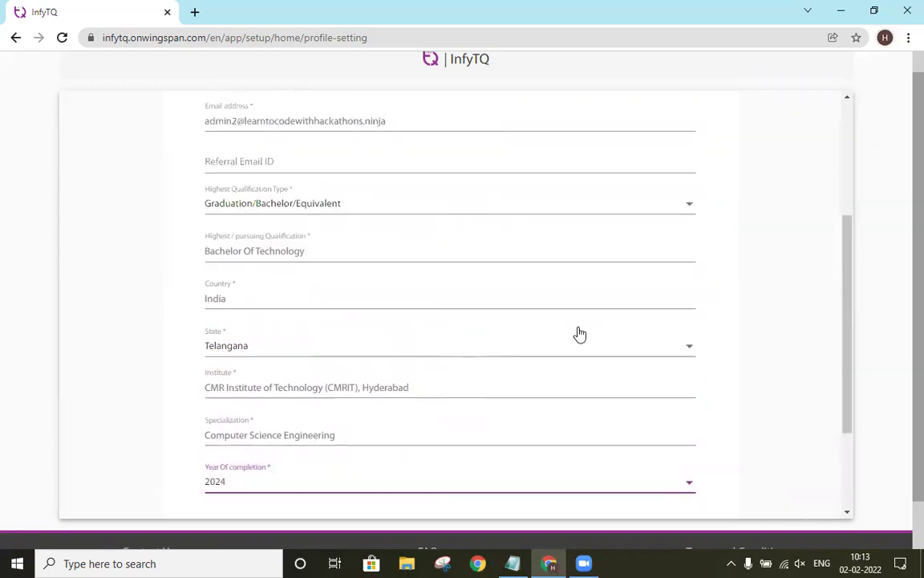
{"action": "scroll", "coordinate": [578, 334], "scroll_direction": "down", "scroll_amount": 2}
{"action": "left_click", "coordinate": [472, 424]}
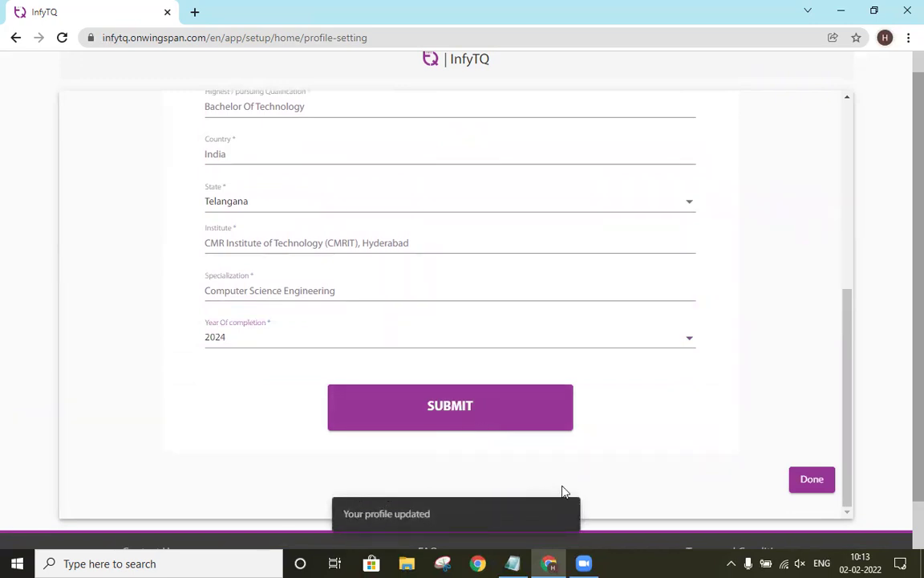
{"action": "left_click", "coordinate": [812, 479]}
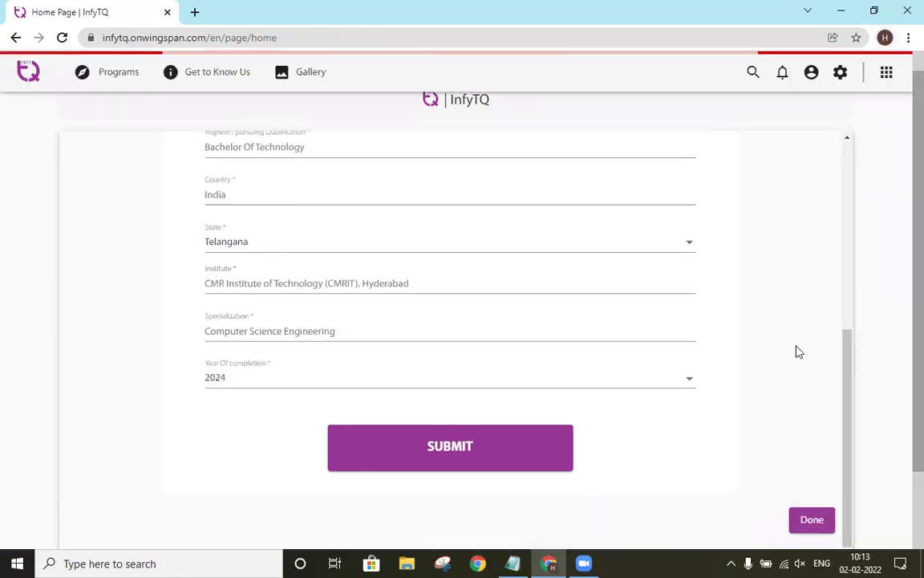
Step: Select the Step 7 registration link in the notes and return to the browser
{"action": "left_click", "coordinate": [512, 563]}
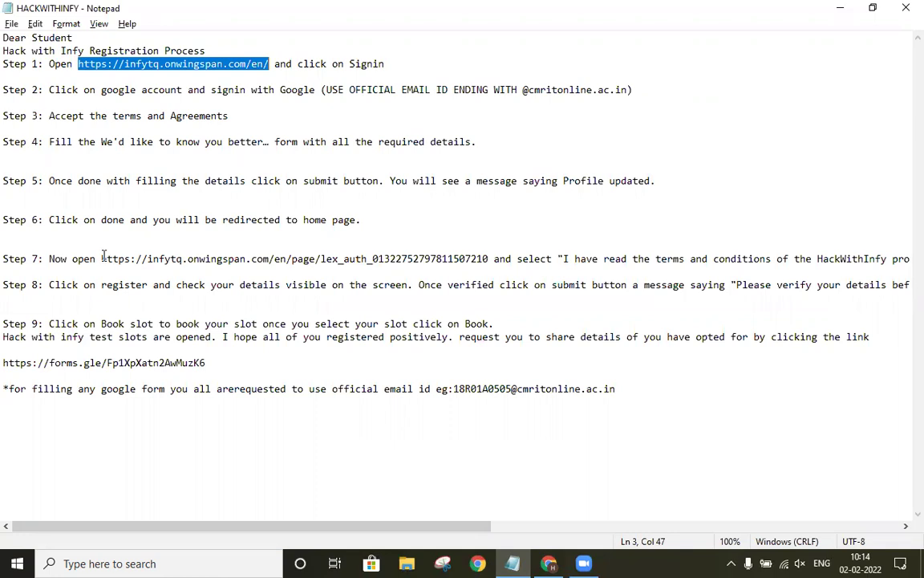
{"action": "left_click_drag", "start_coordinate": [100, 259], "coordinate": [491, 262]}
{"action": "key", "text": "ctrl+c"}
{"action": "key", "text": "alt+Tab"}
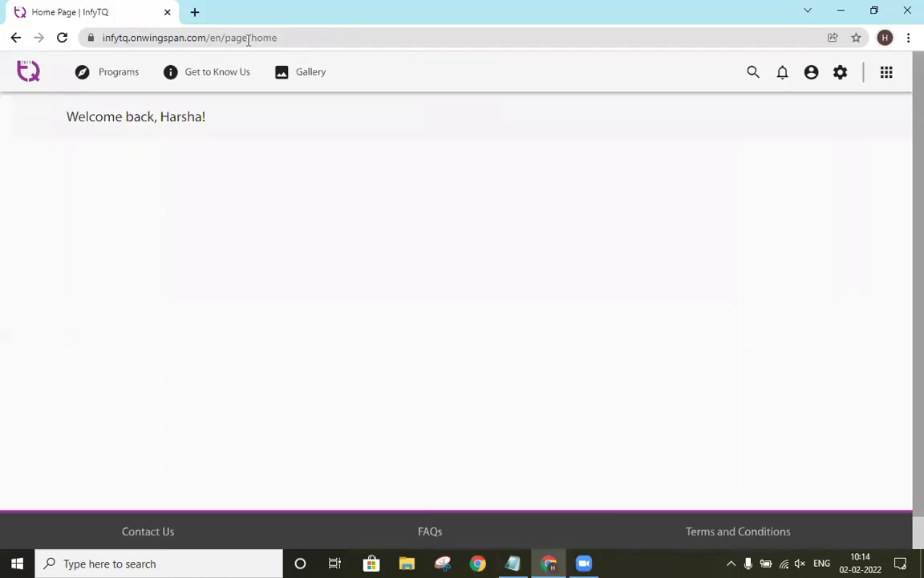
Step: Open the pasted HackWithInfy page address in the browser
{"action": "left_click", "coordinate": [249, 38]}
{"action": "key", "text": "ctrl+v"}
{"action": "key", "text": "Return"}
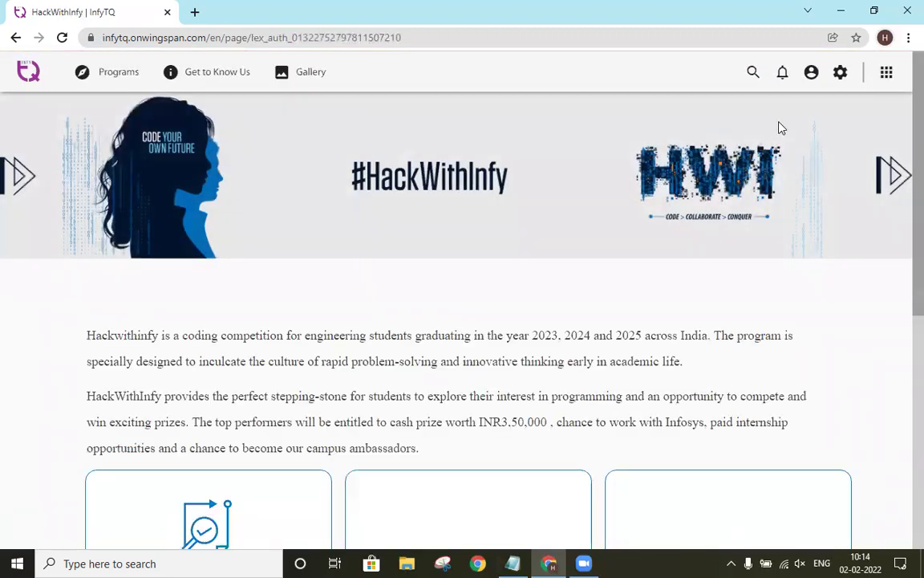
Step: Accept the HackWithInfy terms and conditions and start the registration
{"action": "scroll", "coordinate": [776, 136], "scroll_direction": "down", "scroll_amount": 5}
{"action": "scroll", "coordinate": [827, 316], "scroll_direction": "down", "scroll_amount": 1}
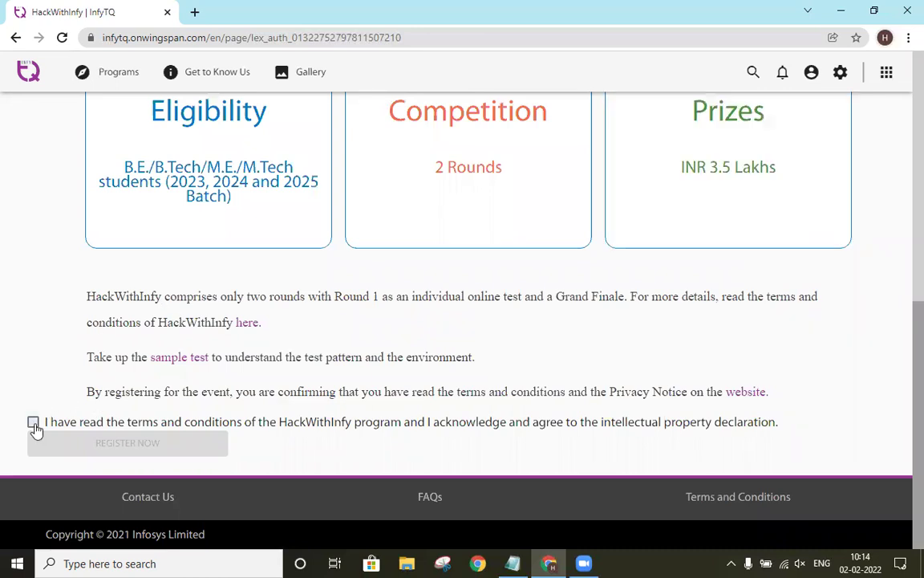
{"action": "left_click", "coordinate": [33, 425]}
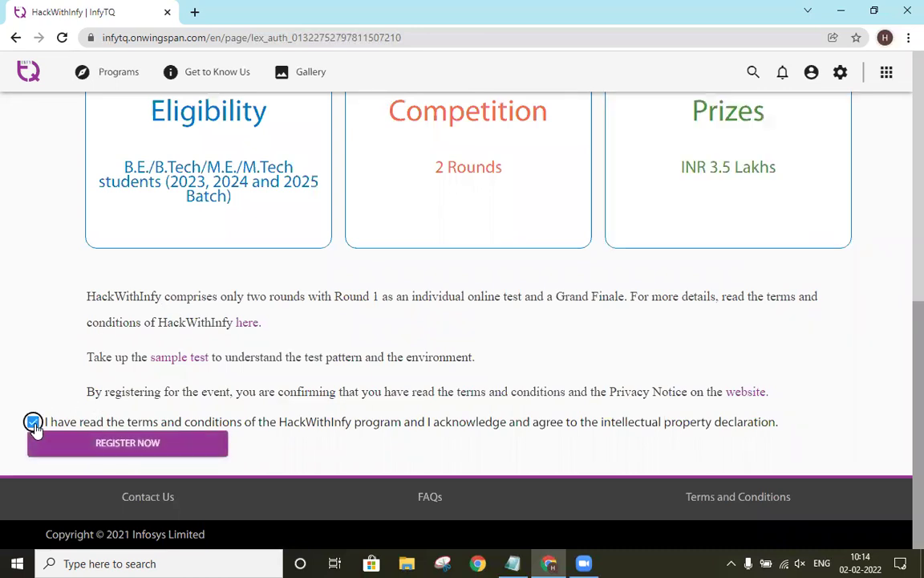
{"action": "left_click", "coordinate": [149, 442]}
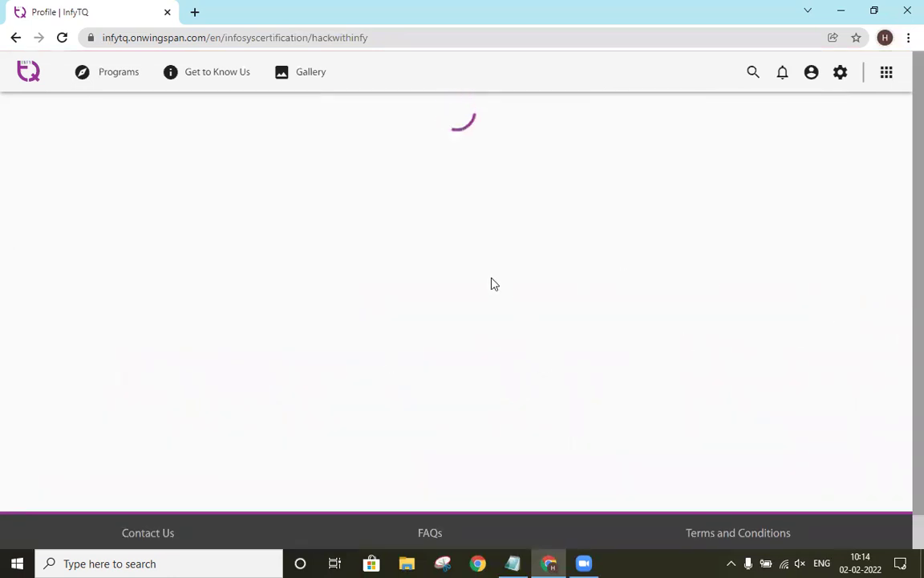
{"action": "scroll", "coordinate": [472, 373], "scroll_direction": "down", "scroll_amount": 1}
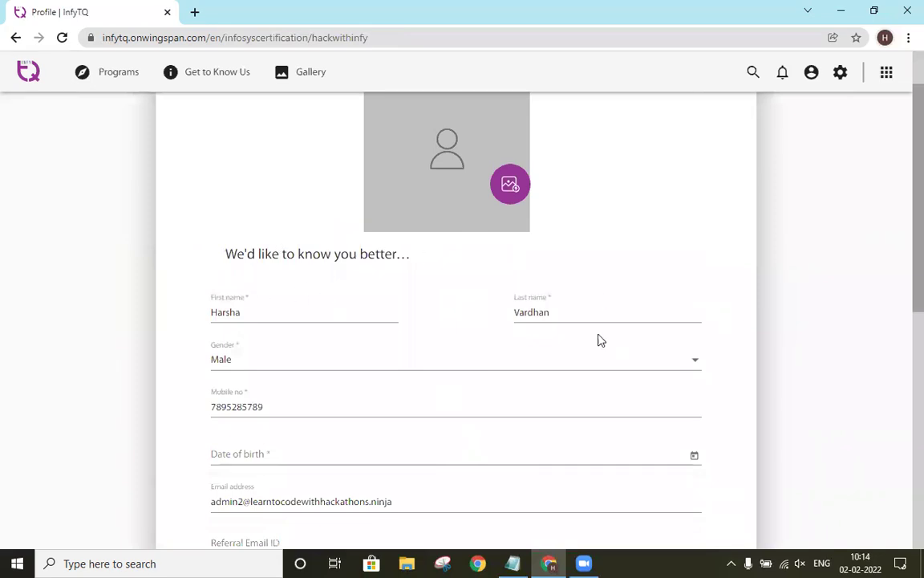
{"action": "scroll", "coordinate": [321, 257], "scroll_direction": "down", "scroll_amount": 1}
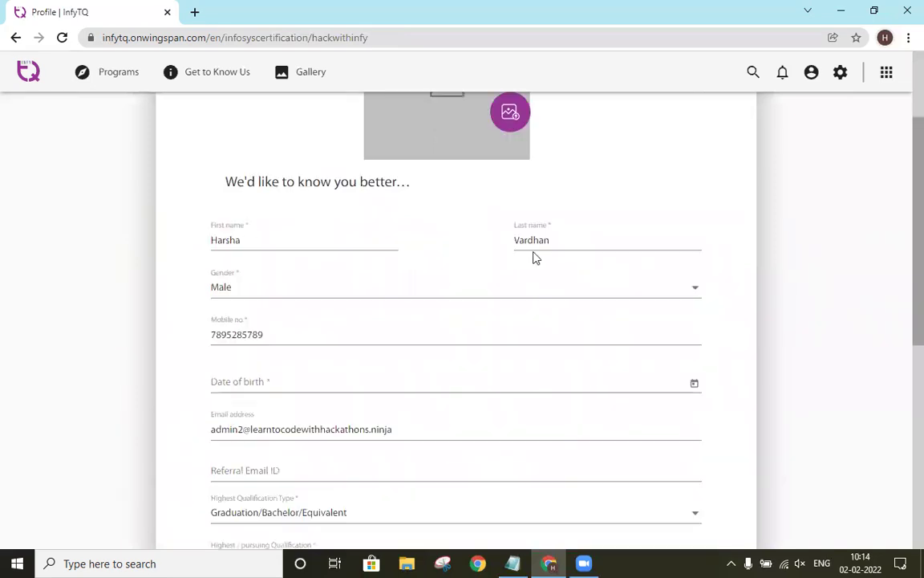
{"action": "scroll", "coordinate": [706, 325], "scroll_direction": "down", "scroll_amount": 1}
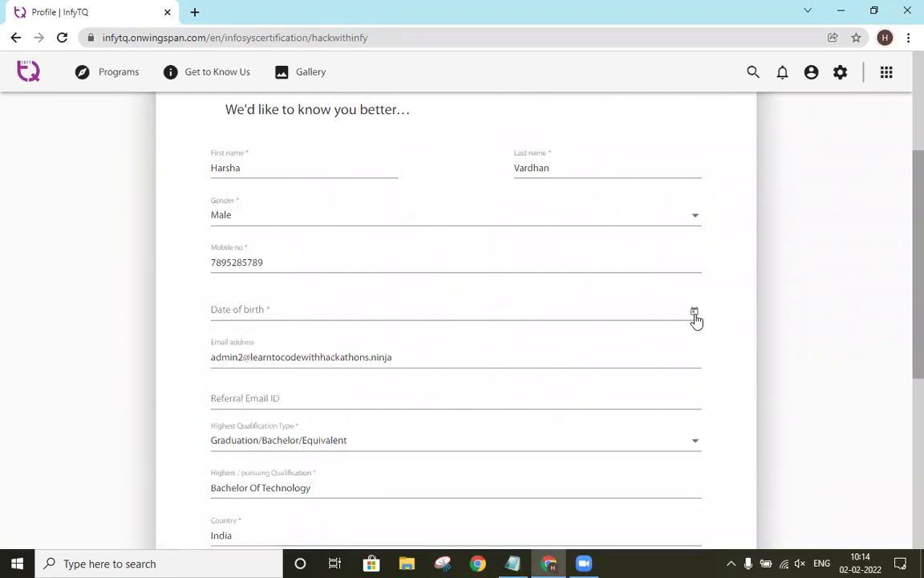
{"action": "left_click", "coordinate": [543, 314]}
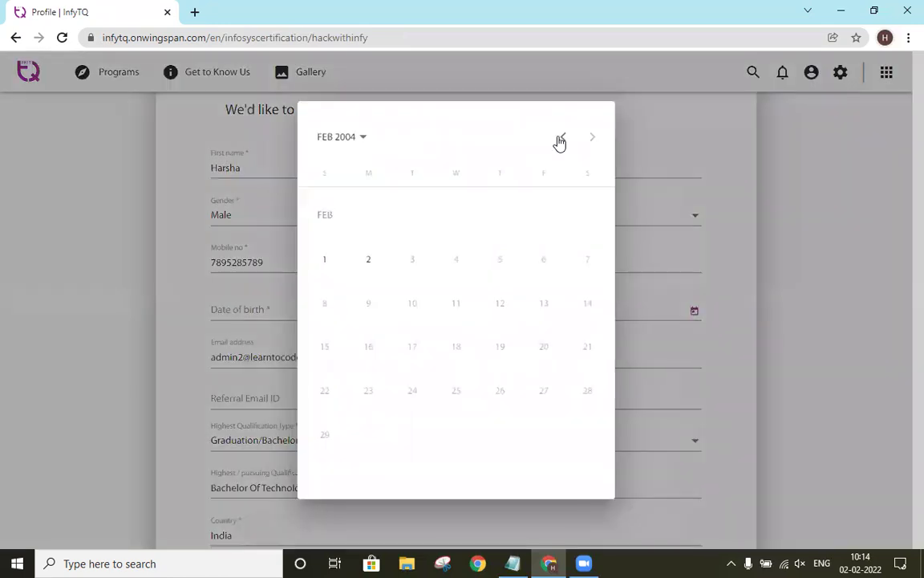
{"action": "left_click", "coordinate": [561, 138]}
{"action": "left_click", "coordinate": [499, 347]}
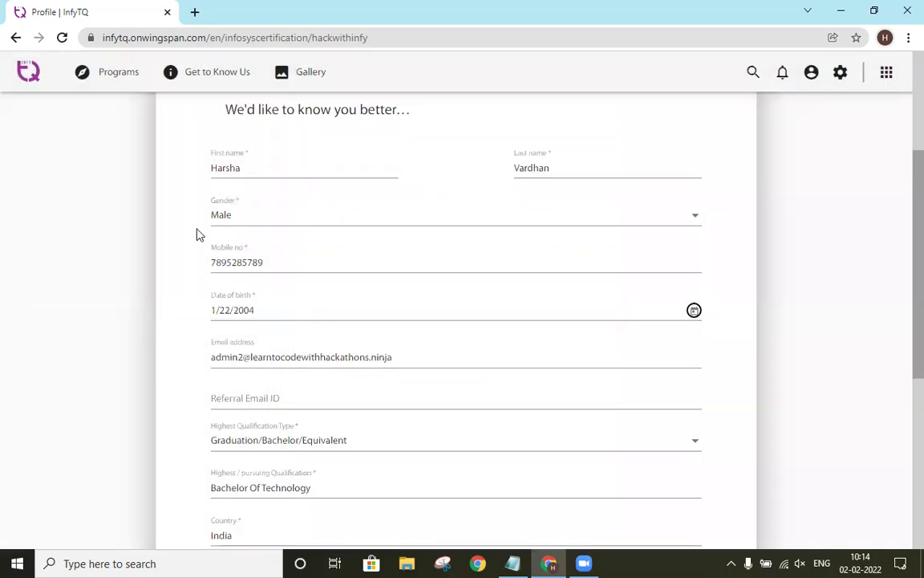
Step: Submit the profile form and confirm the details to finish registration
{"action": "scroll", "coordinate": [252, 310], "scroll_direction": "down", "scroll_amount": 1}
{"action": "scroll", "coordinate": [251, 314], "scroll_direction": "down", "scroll_amount": 3}
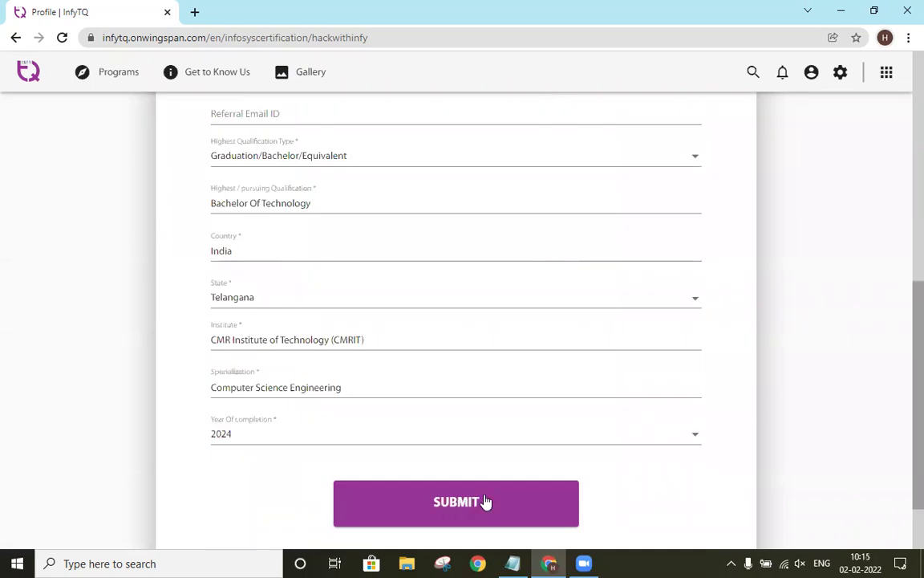
{"action": "scroll", "coordinate": [530, 455], "scroll_direction": "up", "scroll_amount": 4}
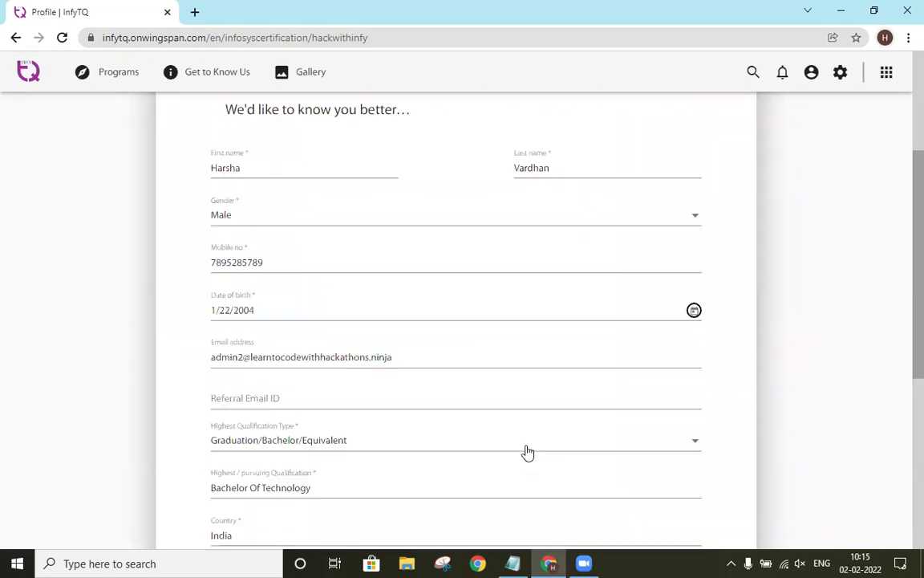
{"action": "scroll", "coordinate": [514, 161], "scroll_direction": "up", "scroll_amount": 2}
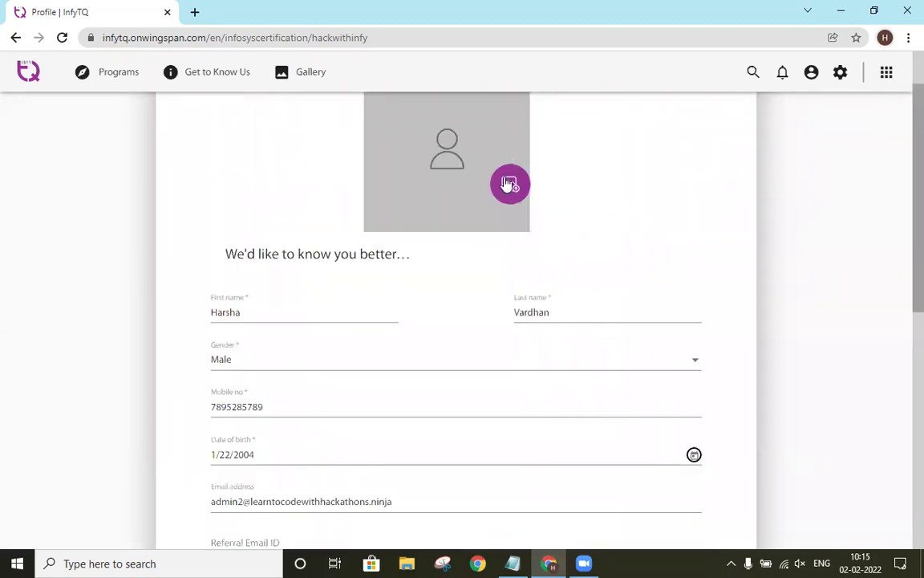
{"action": "key", "text": "End"}
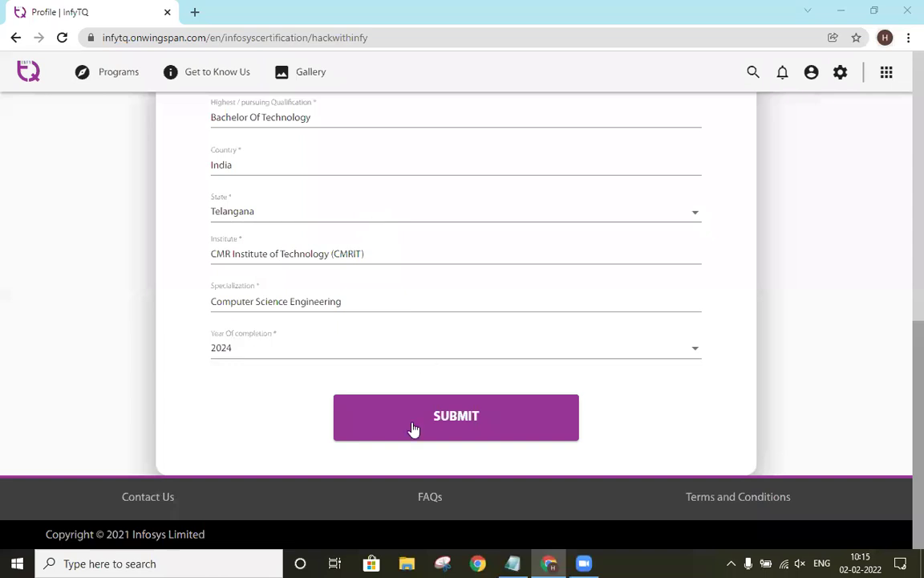
{"action": "left_click", "coordinate": [439, 413]}
{"action": "left_click", "coordinate": [443, 411]}
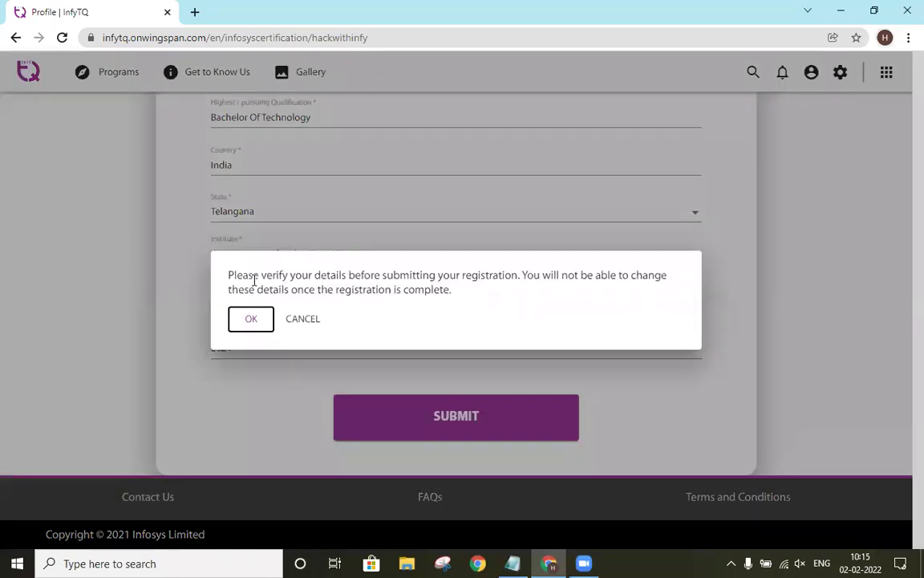
{"action": "left_click", "coordinate": [253, 319]}
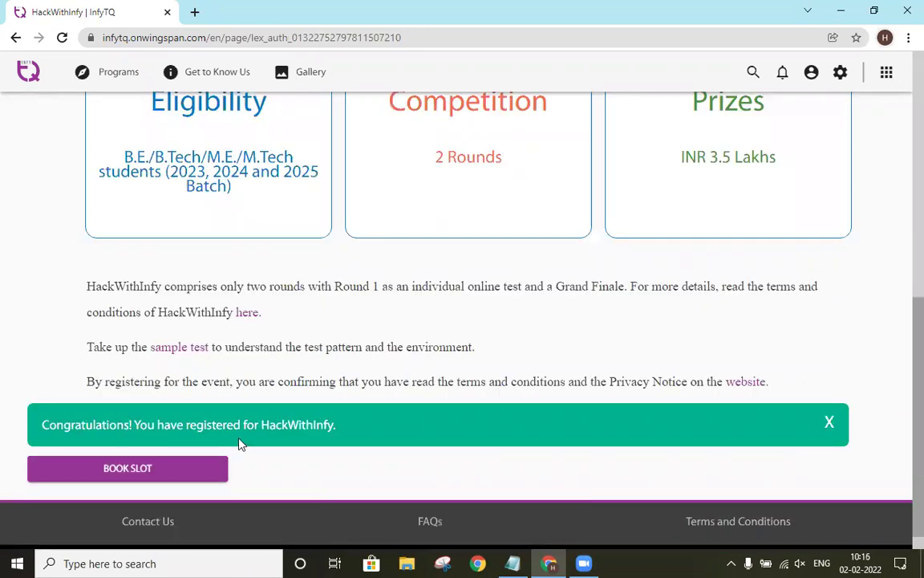
Step: Book and confirm the 3:00 PM exam slot on March 7, 2022
{"action": "left_click", "coordinate": [203, 472]}
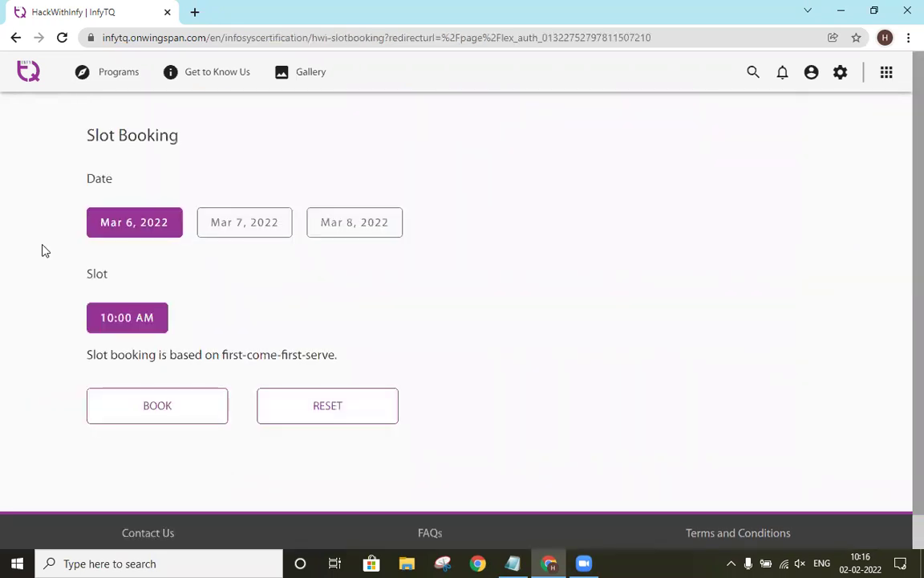
{"action": "left_click", "coordinate": [252, 224]}
{"action": "left_click", "coordinate": [233, 321]}
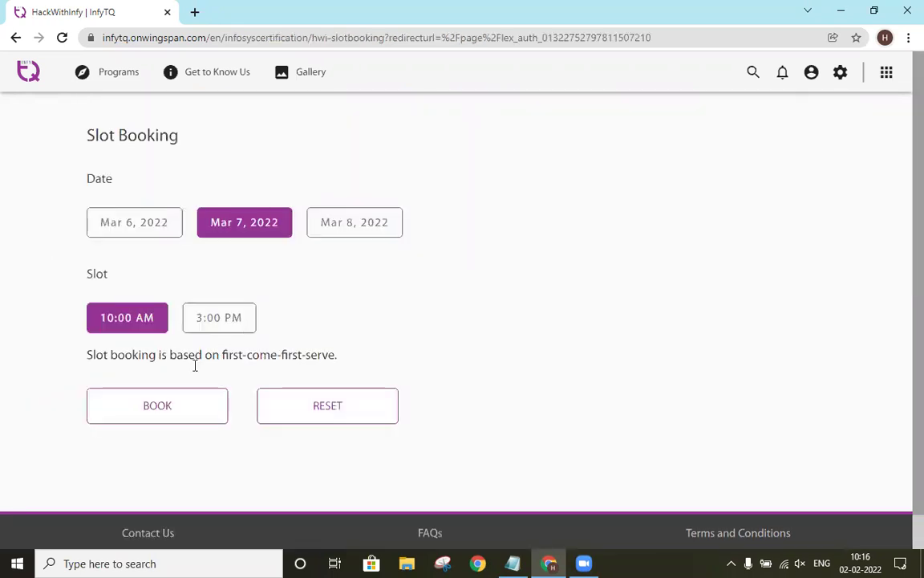
{"action": "left_click", "coordinate": [184, 394]}
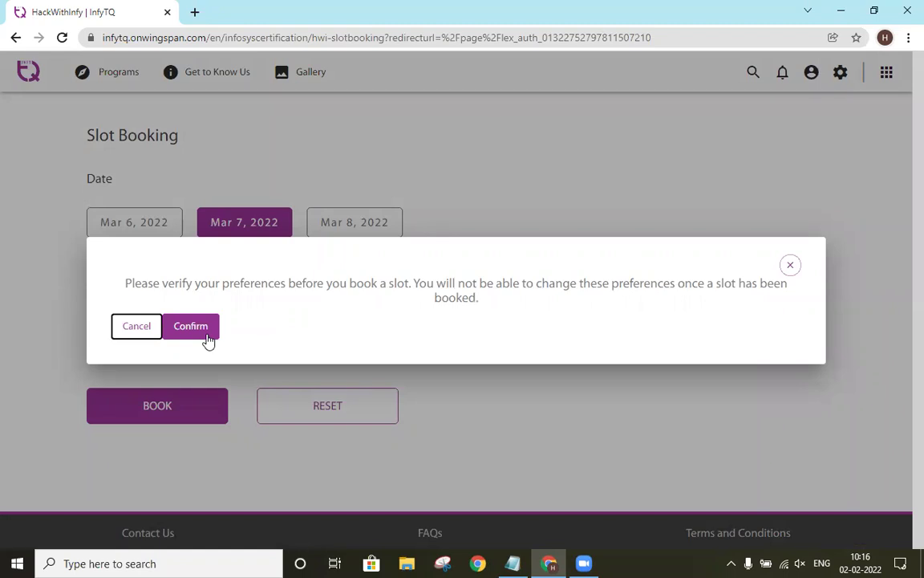
{"action": "left_click", "coordinate": [204, 335]}
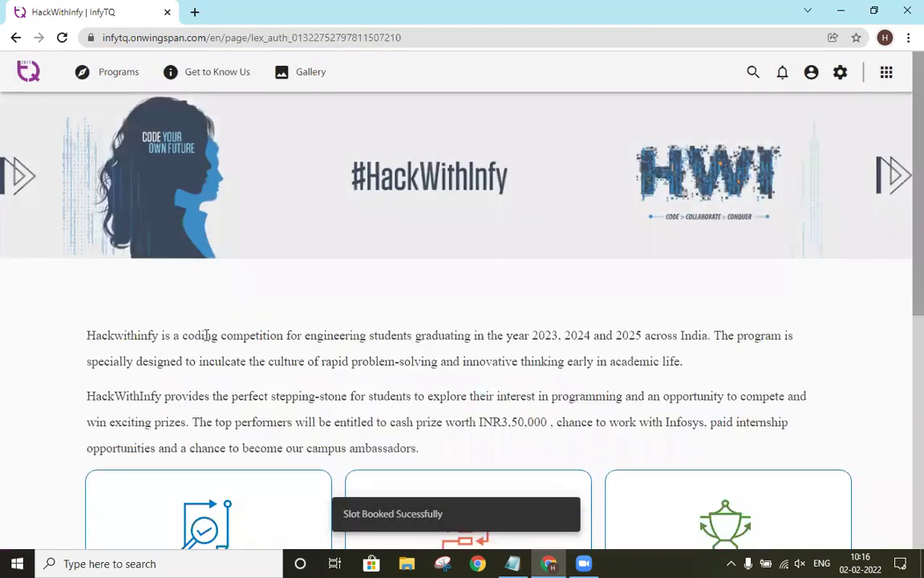
{"action": "scroll", "coordinate": [97, 344], "scroll_direction": "down", "scroll_amount": 7}
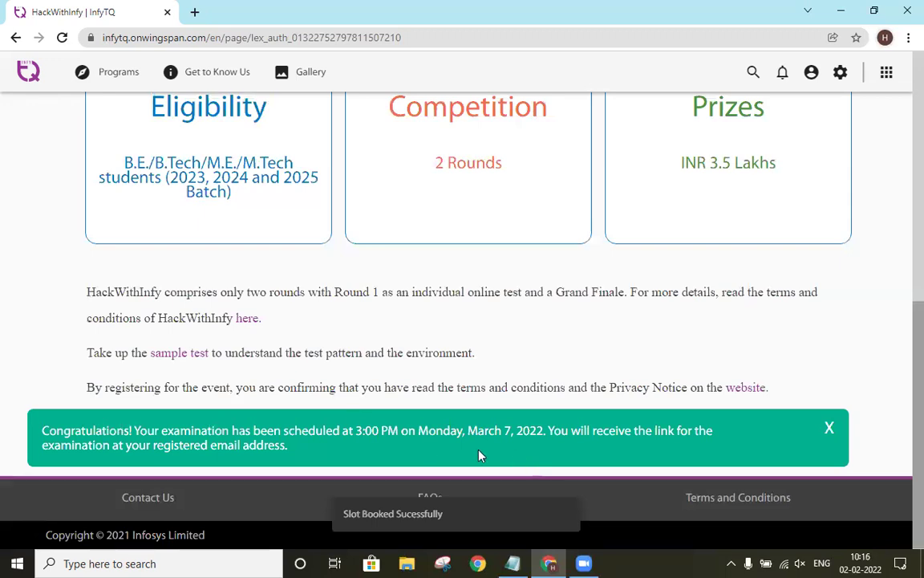
Step: Select the forms.gle link in the notes and return to the browser
{"action": "left_click", "coordinate": [512, 563]}
{"action": "left_click", "coordinate": [178, 412]}
{"action": "left_click", "coordinate": [213, 363]}
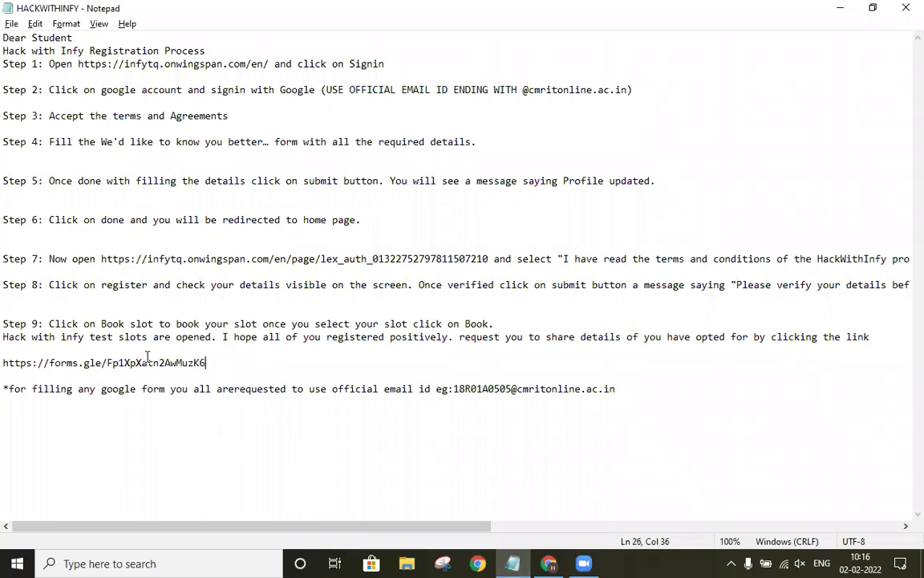
{"action": "left_click_drag", "start_coordinate": [206, 362], "coordinate": [32, 361]}
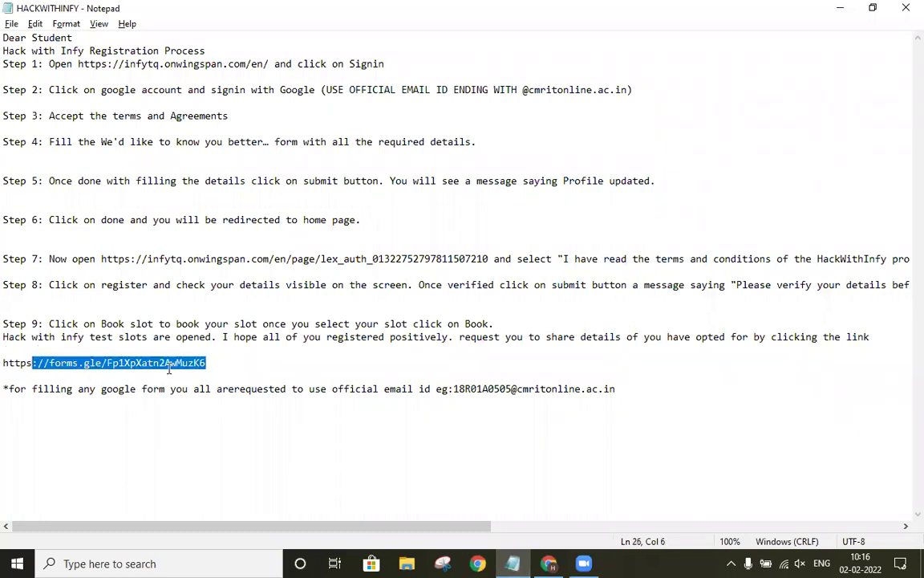
{"action": "key", "text": "shift+Home"}
{"action": "key", "text": "alt+Tab"}
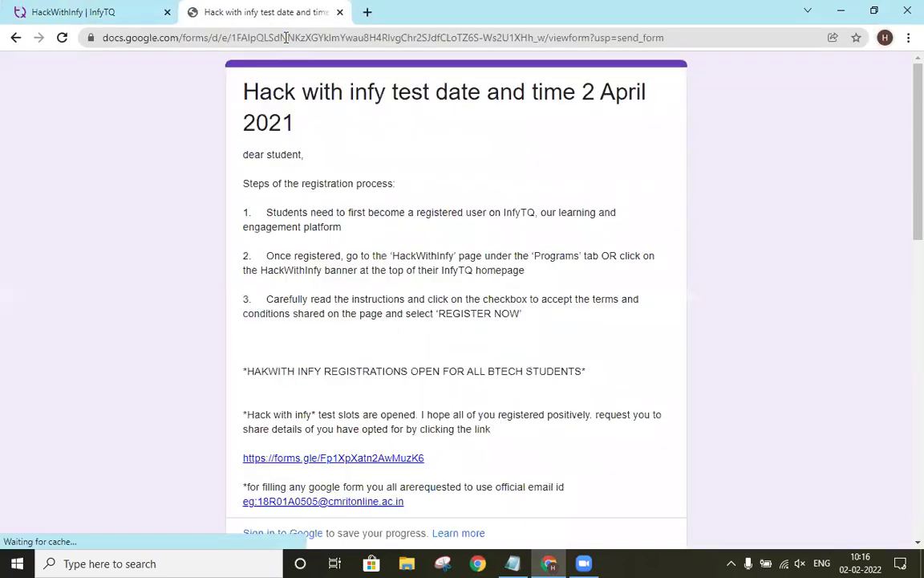
Step: Scroll the Hack with infy test date and time form down to the Email field
{"action": "scroll", "coordinate": [392, 183], "scroll_direction": "down", "scroll_amount": 3}
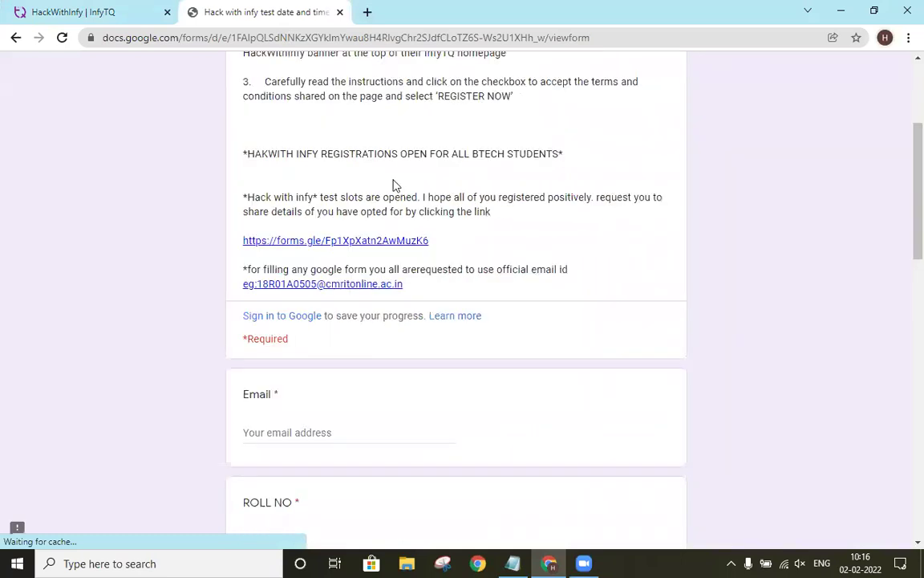